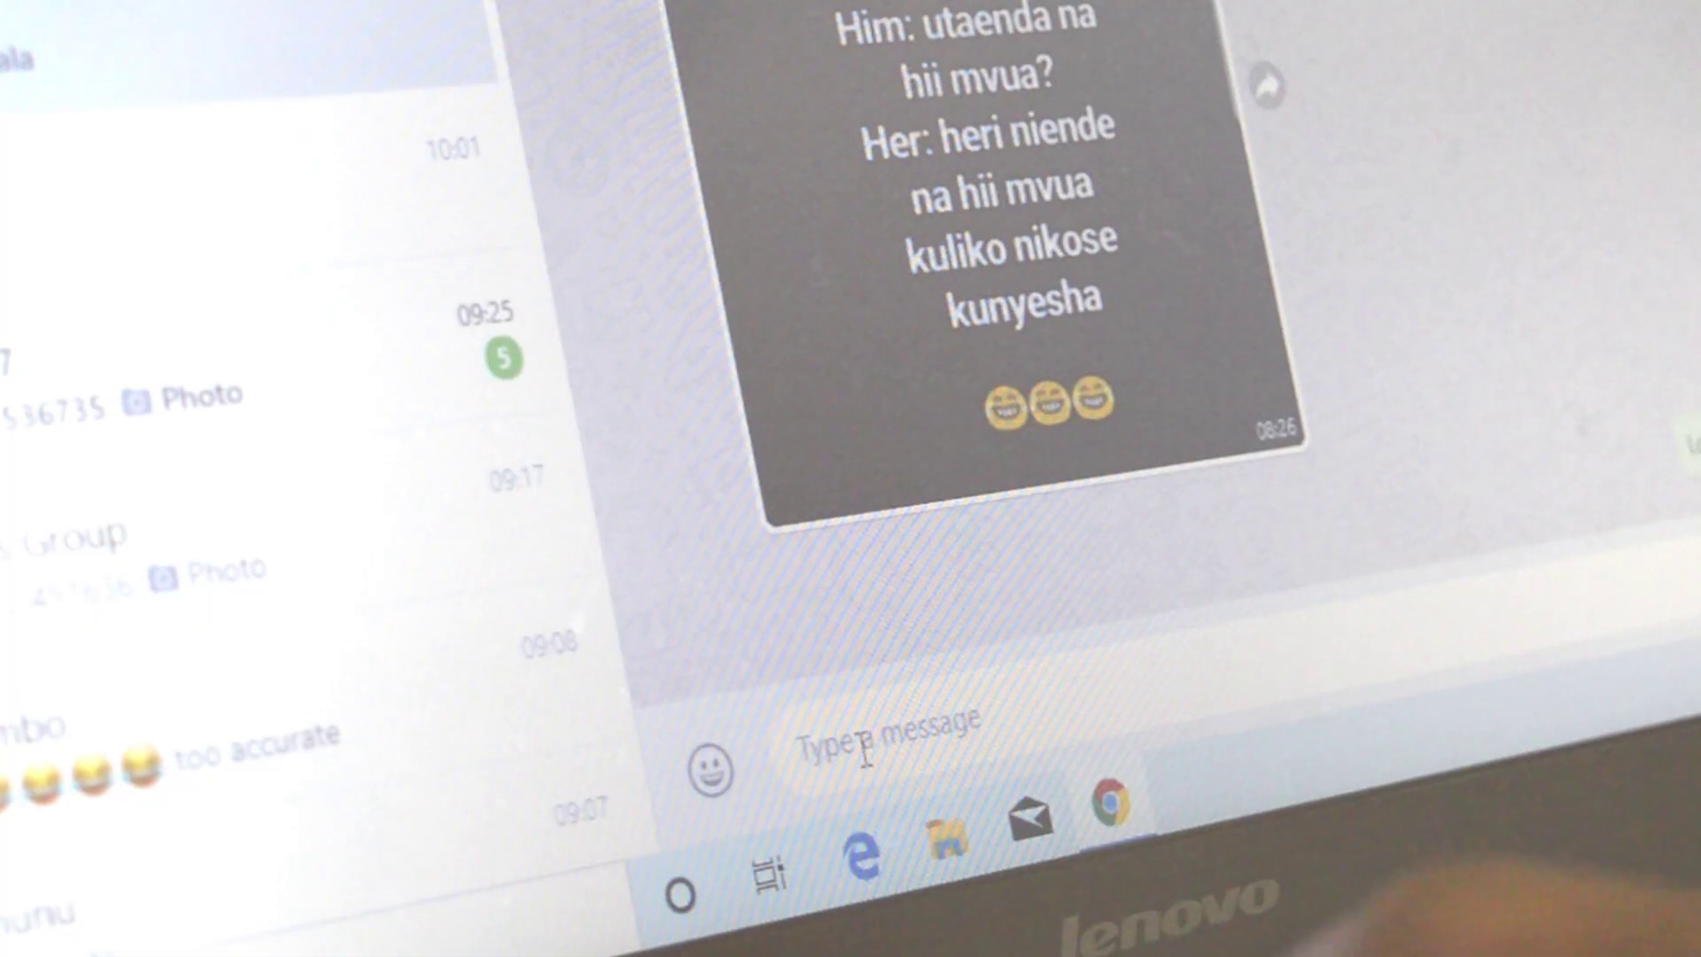
# Send the message "hehehehe" in the open WhatsApp chat
pyautogui.write('hehehehe')
pyautogui.press('Return')
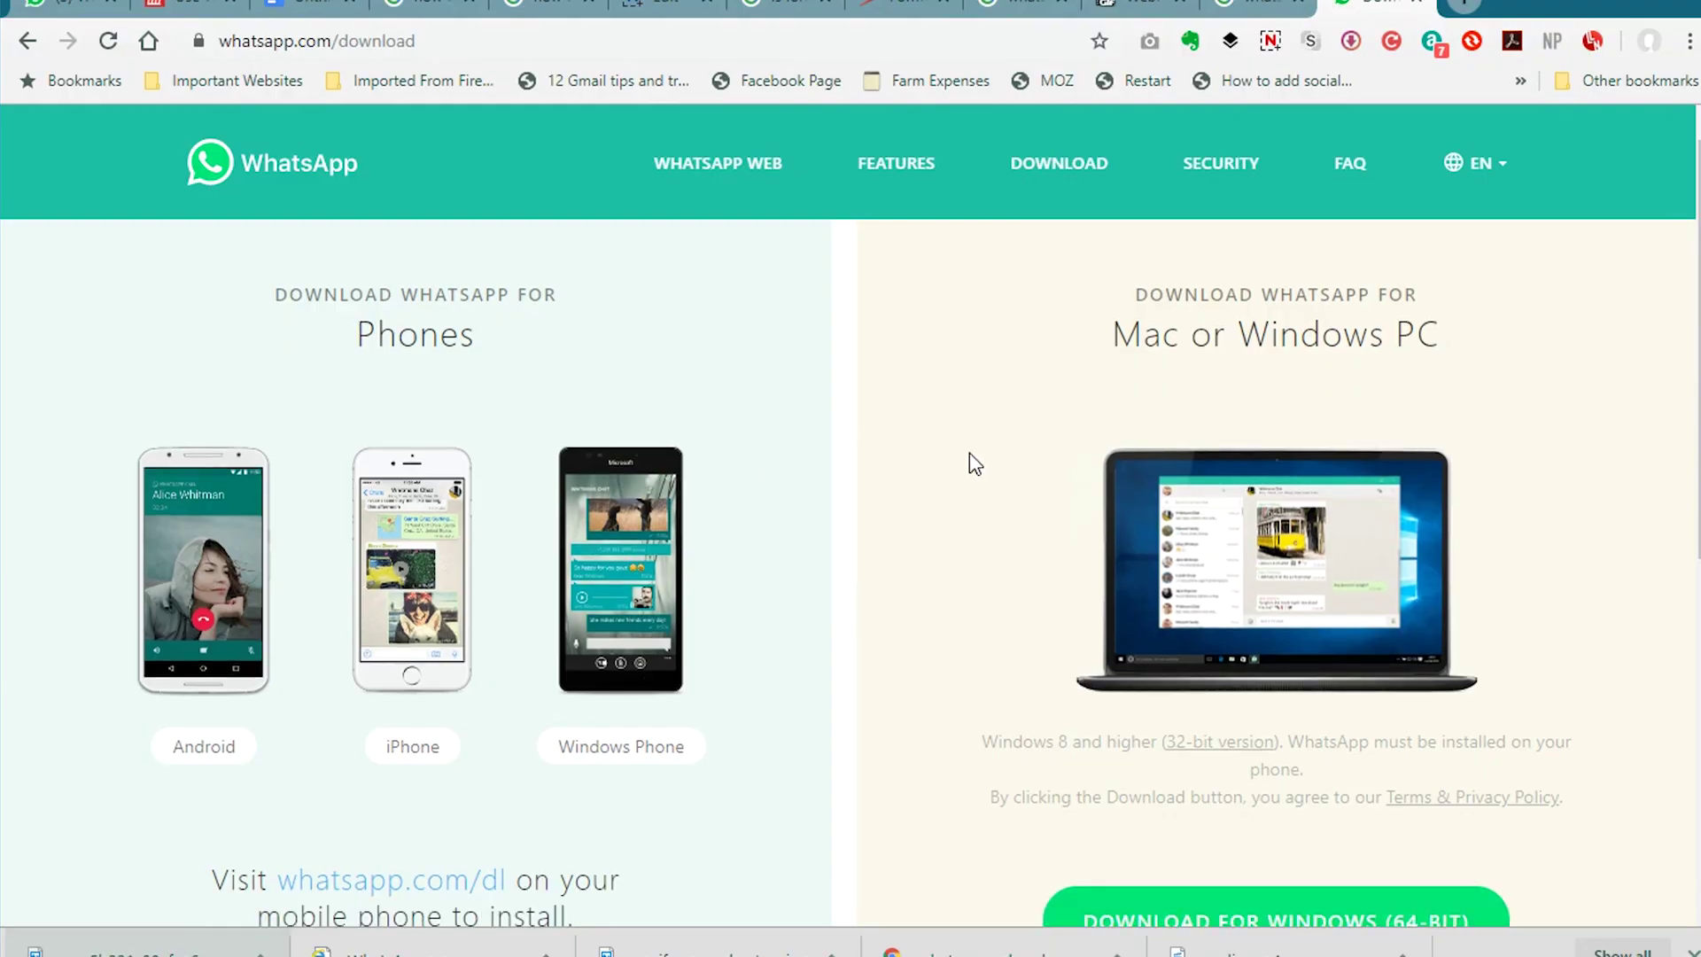
# Download the 64-bit WhatsApp installer for Windows and save it as WhatsAppSetup in the Whatsapp web folder
pyautogui.scroll(-4, 969, 453)
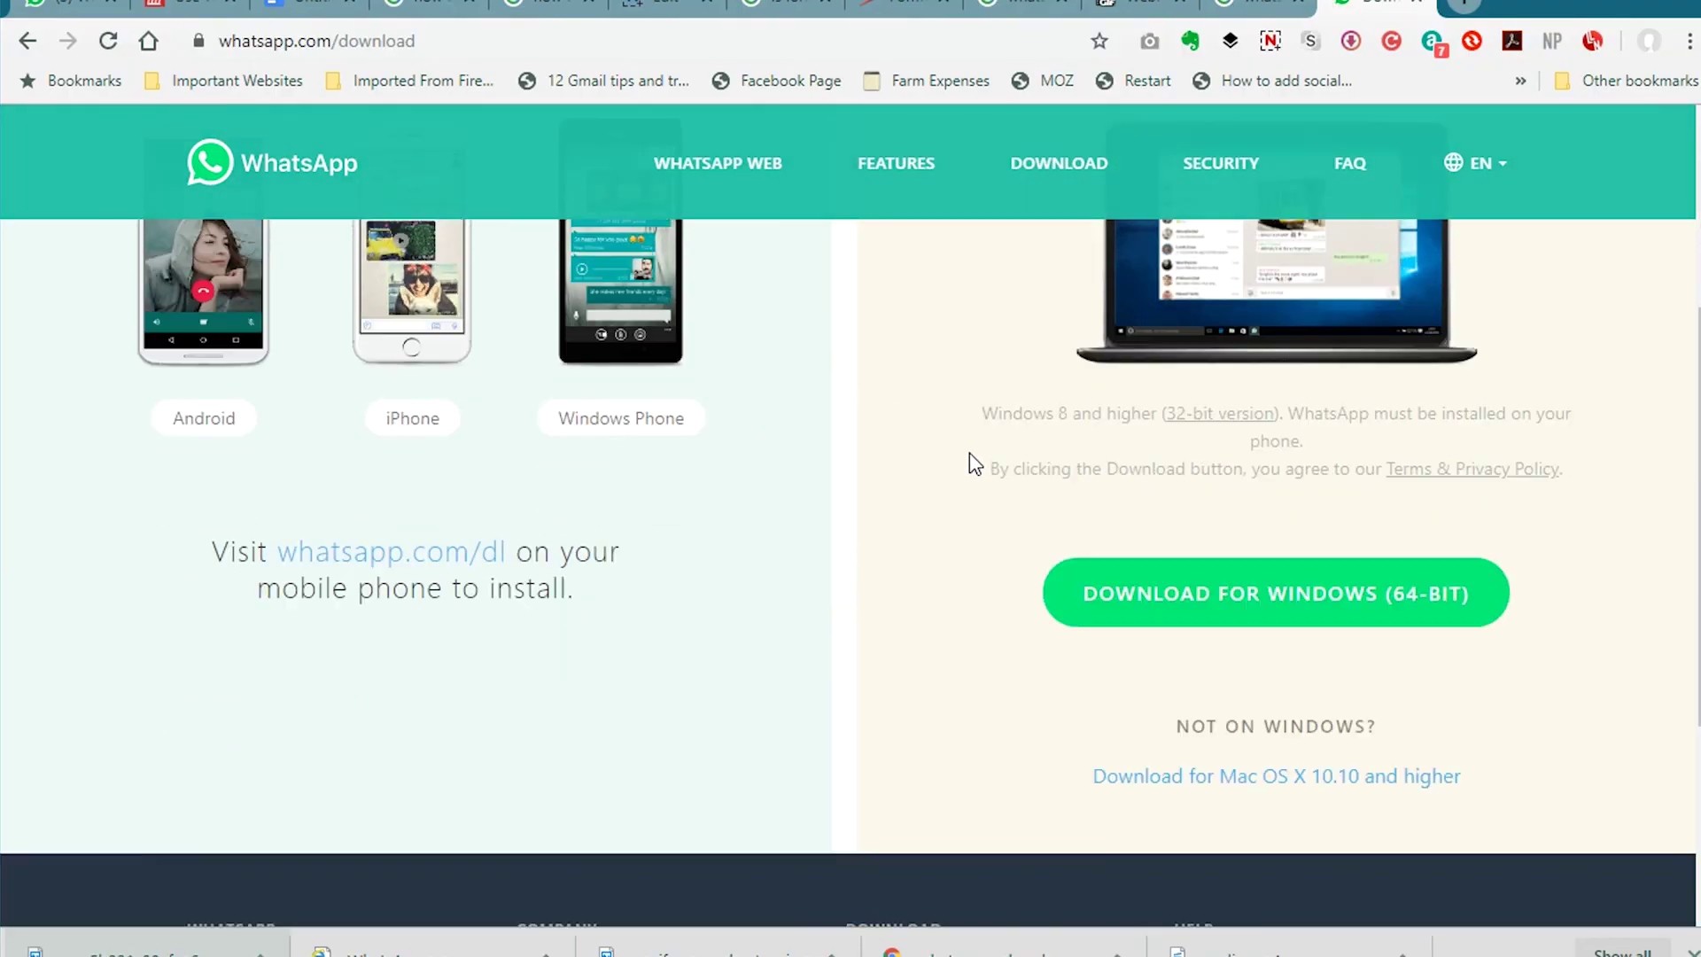
pyautogui.scroll(1, 970, 453)
pyautogui.click(1245, 702)
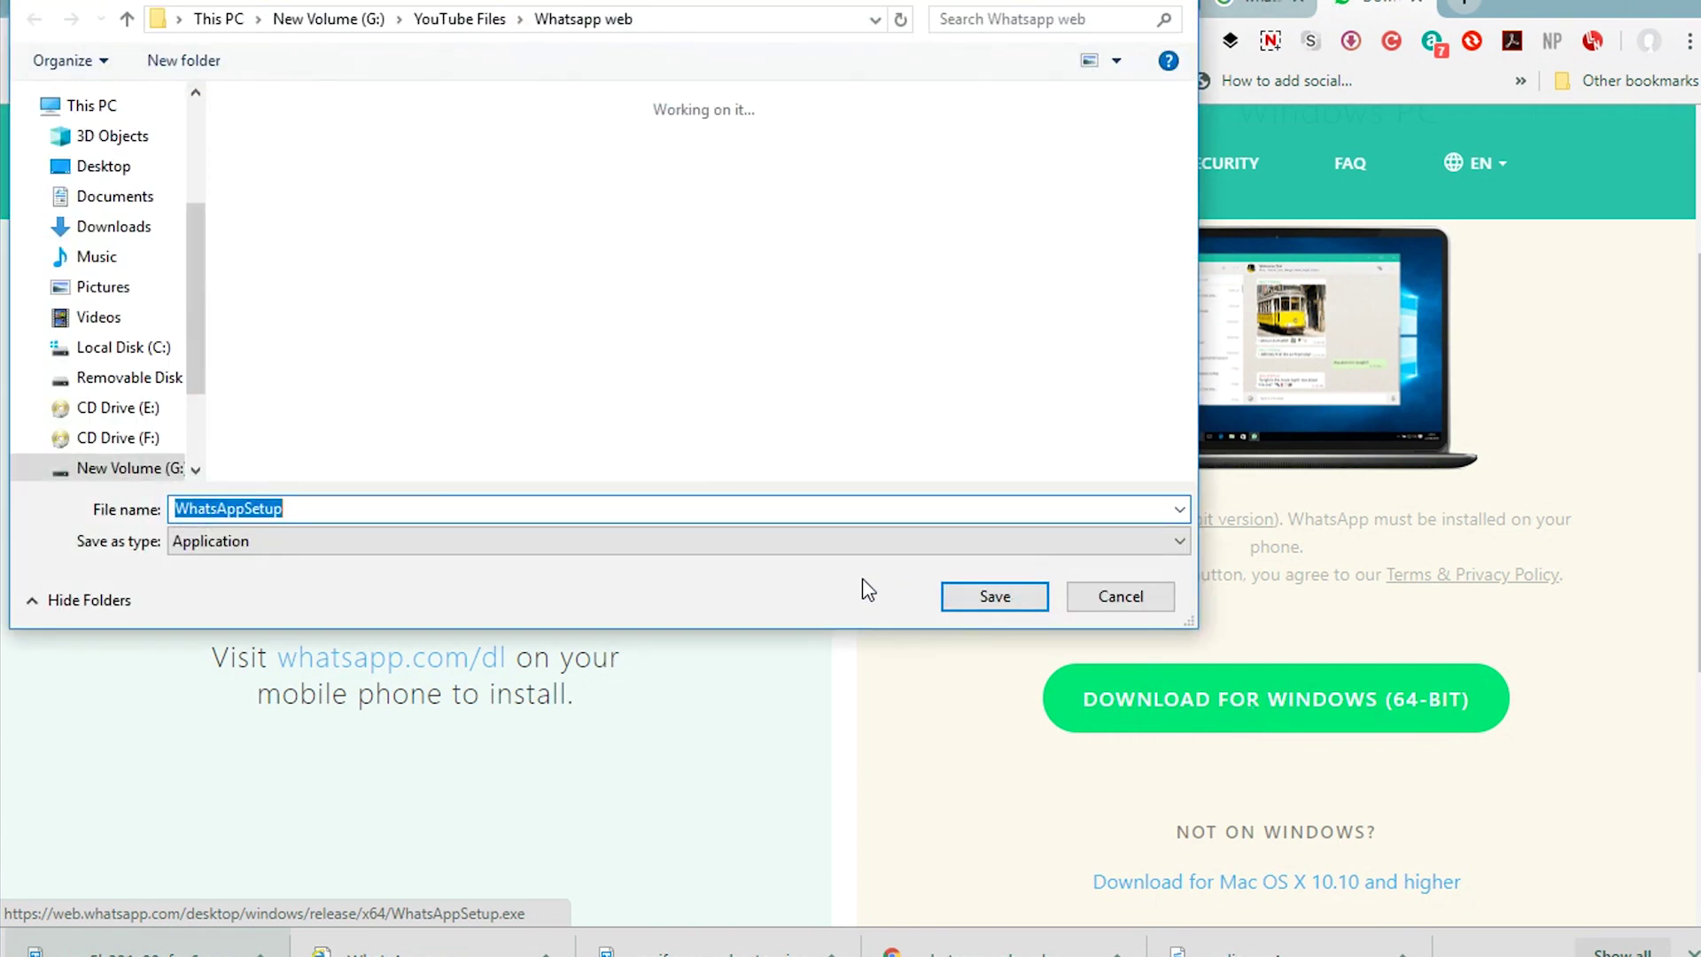
pyautogui.click(983, 605)
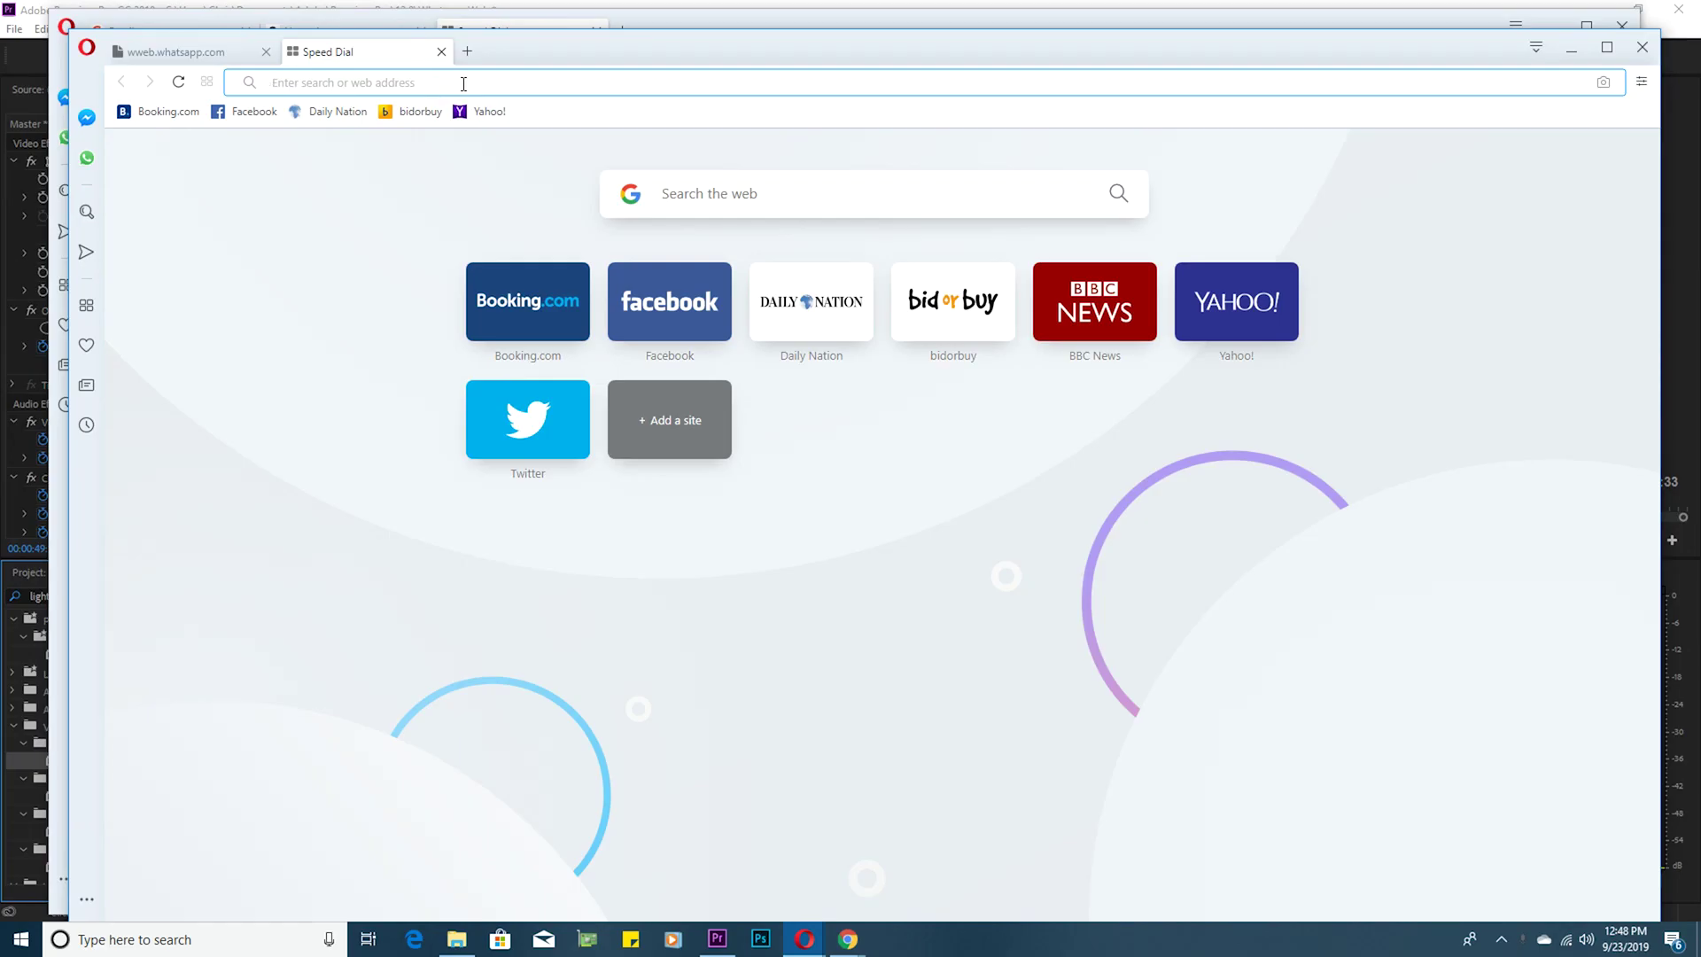
# Switch to Opera and load web.whatsapp.com
pyautogui.write('web.wh')
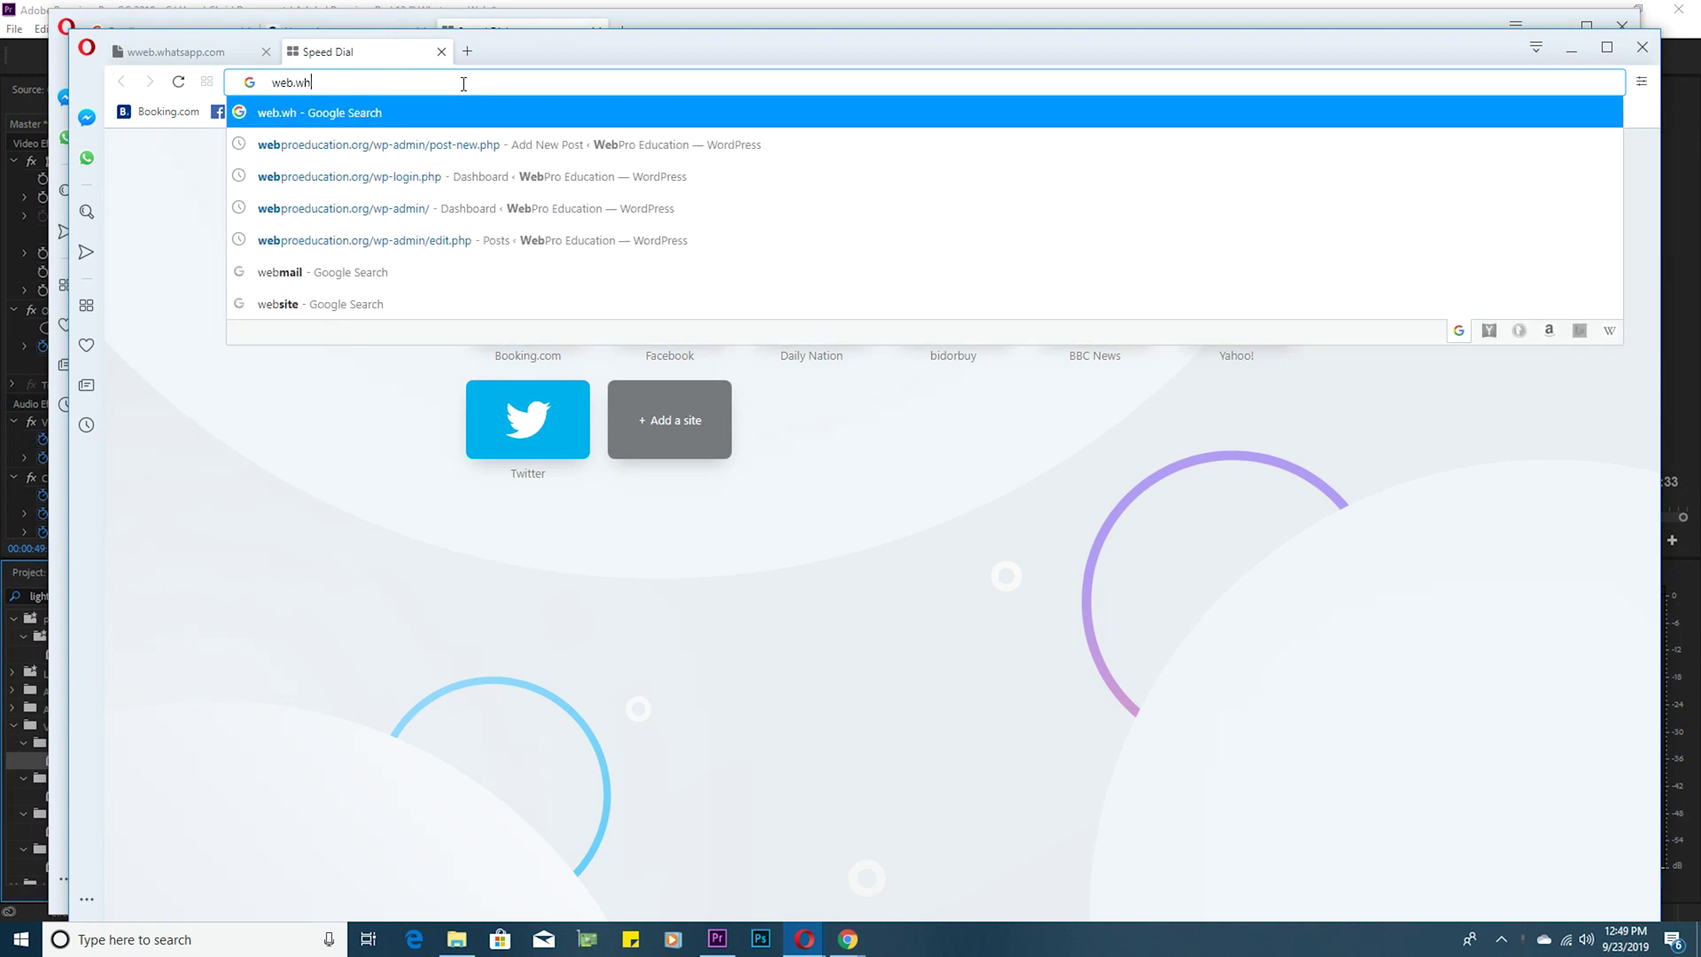
pyautogui.write('atsapp.com')
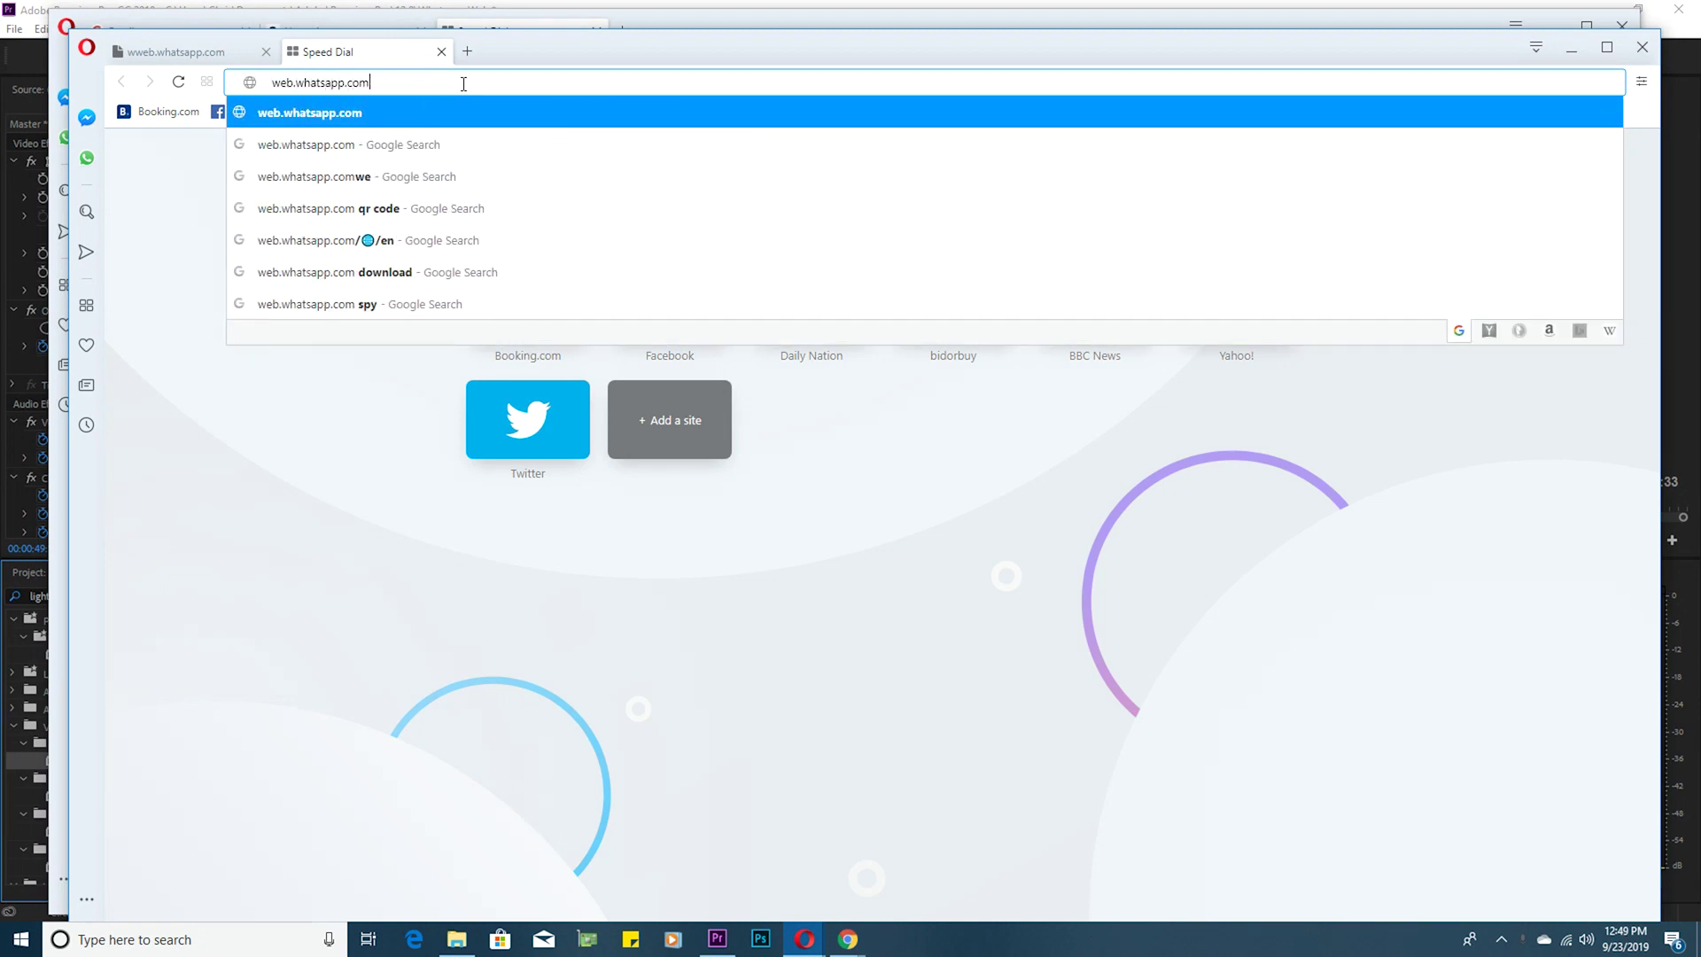
pyautogui.press('Return')
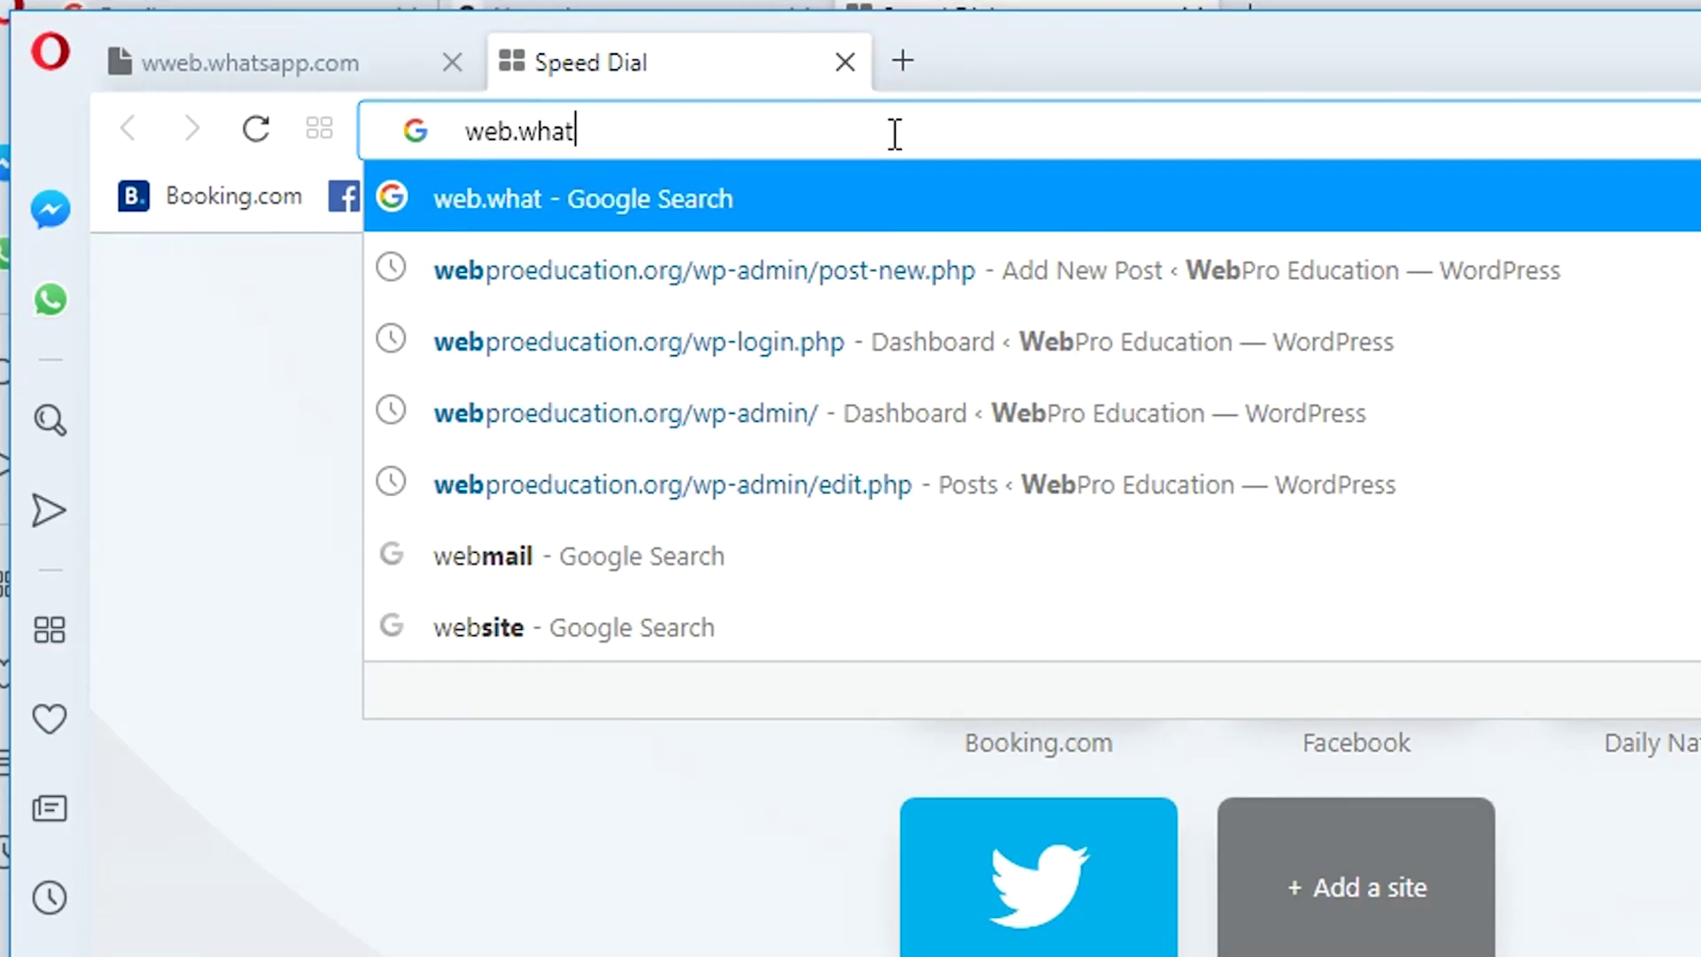
pyautogui.write('sapp.com')
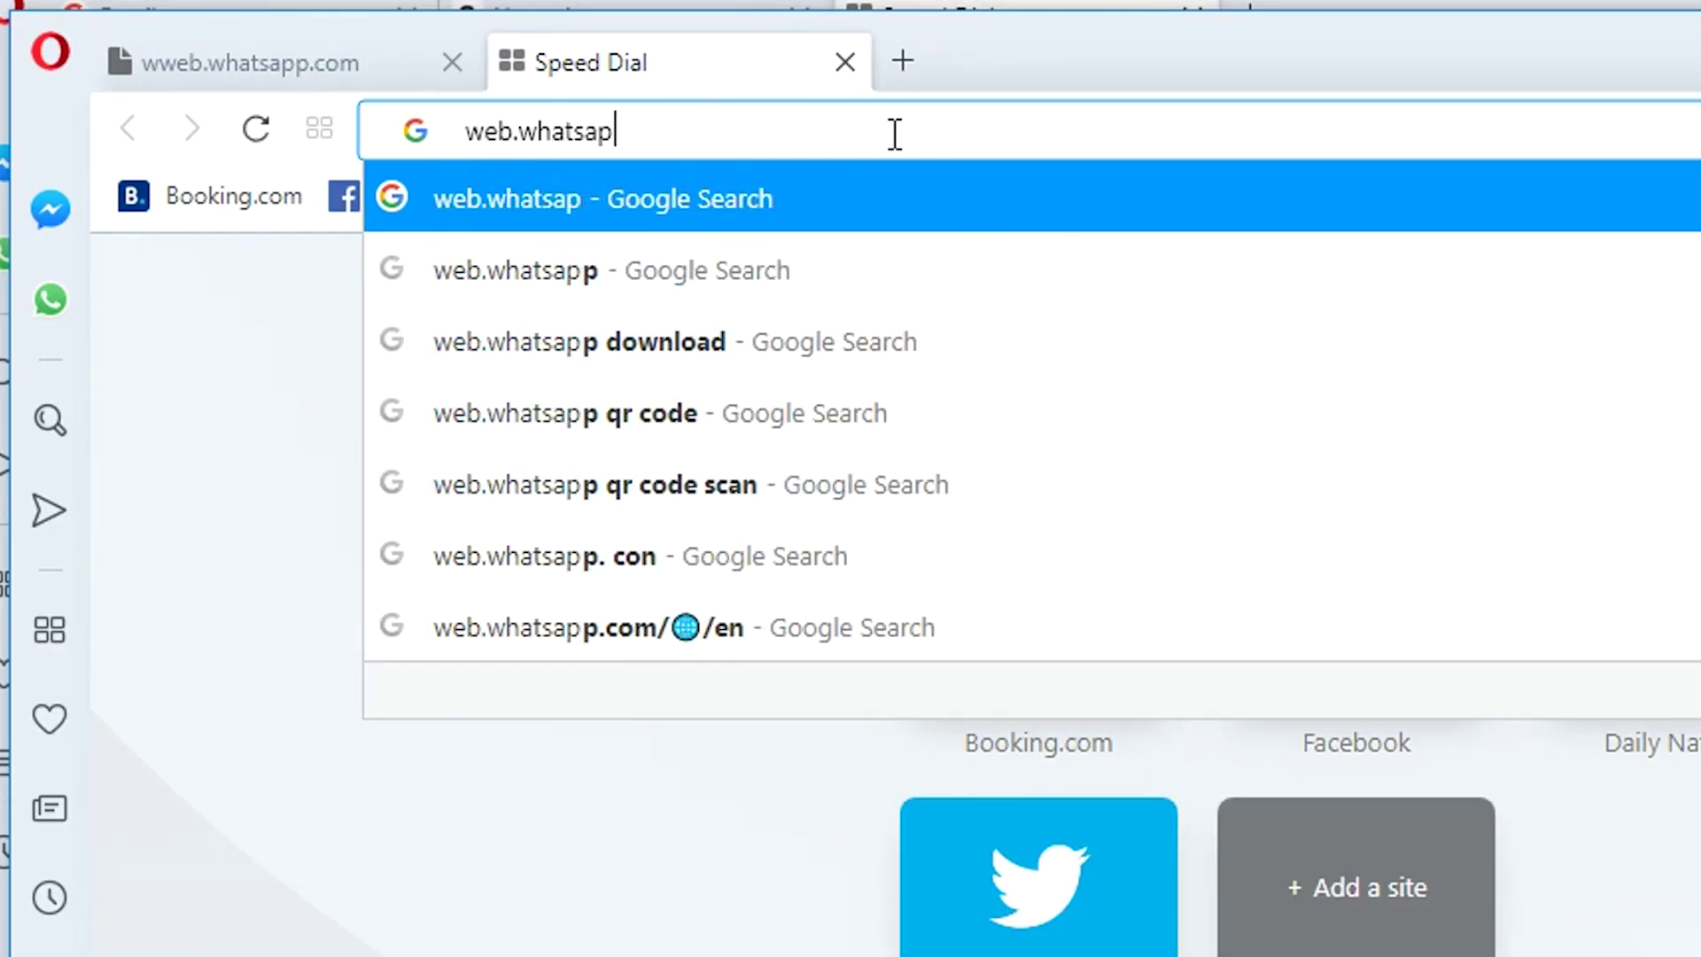
pyautogui.press('Return')
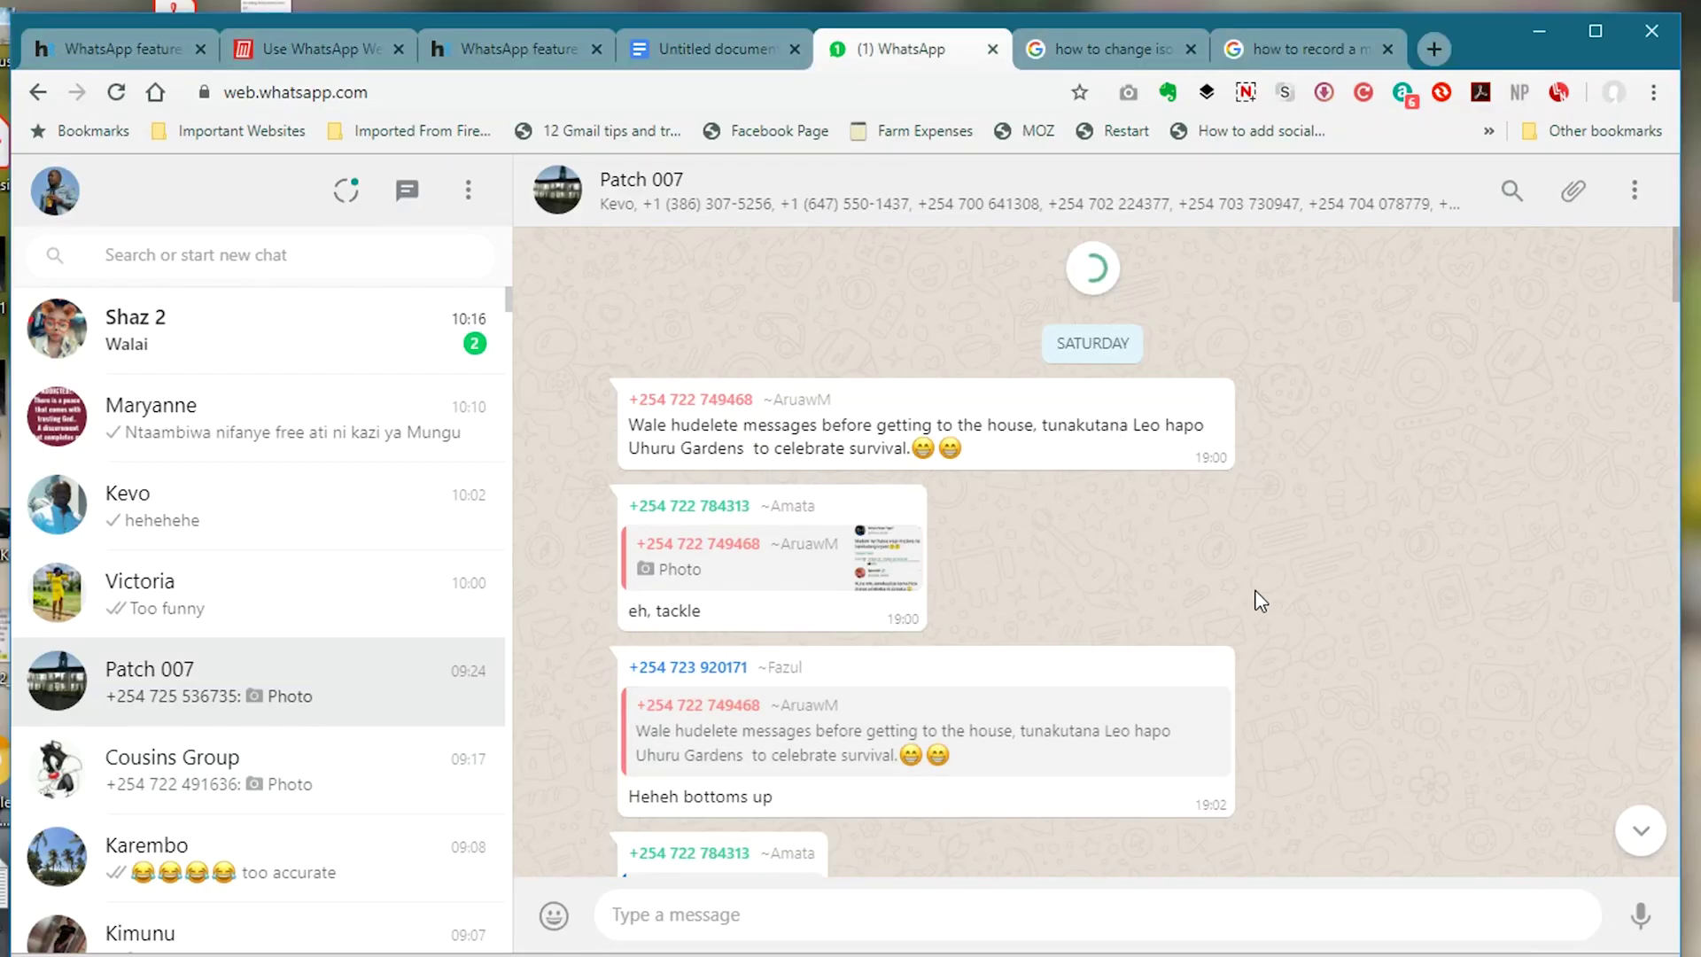
# Browse the Patch 007 group messages, and open the first chat in the list to view its earlier messages
pyautogui.scroll(-3, 1258, 588)
pyautogui.scroll(4, 1249, 580)
pyautogui.click(230, 331)
pyautogui.scroll(5, 786, 444)
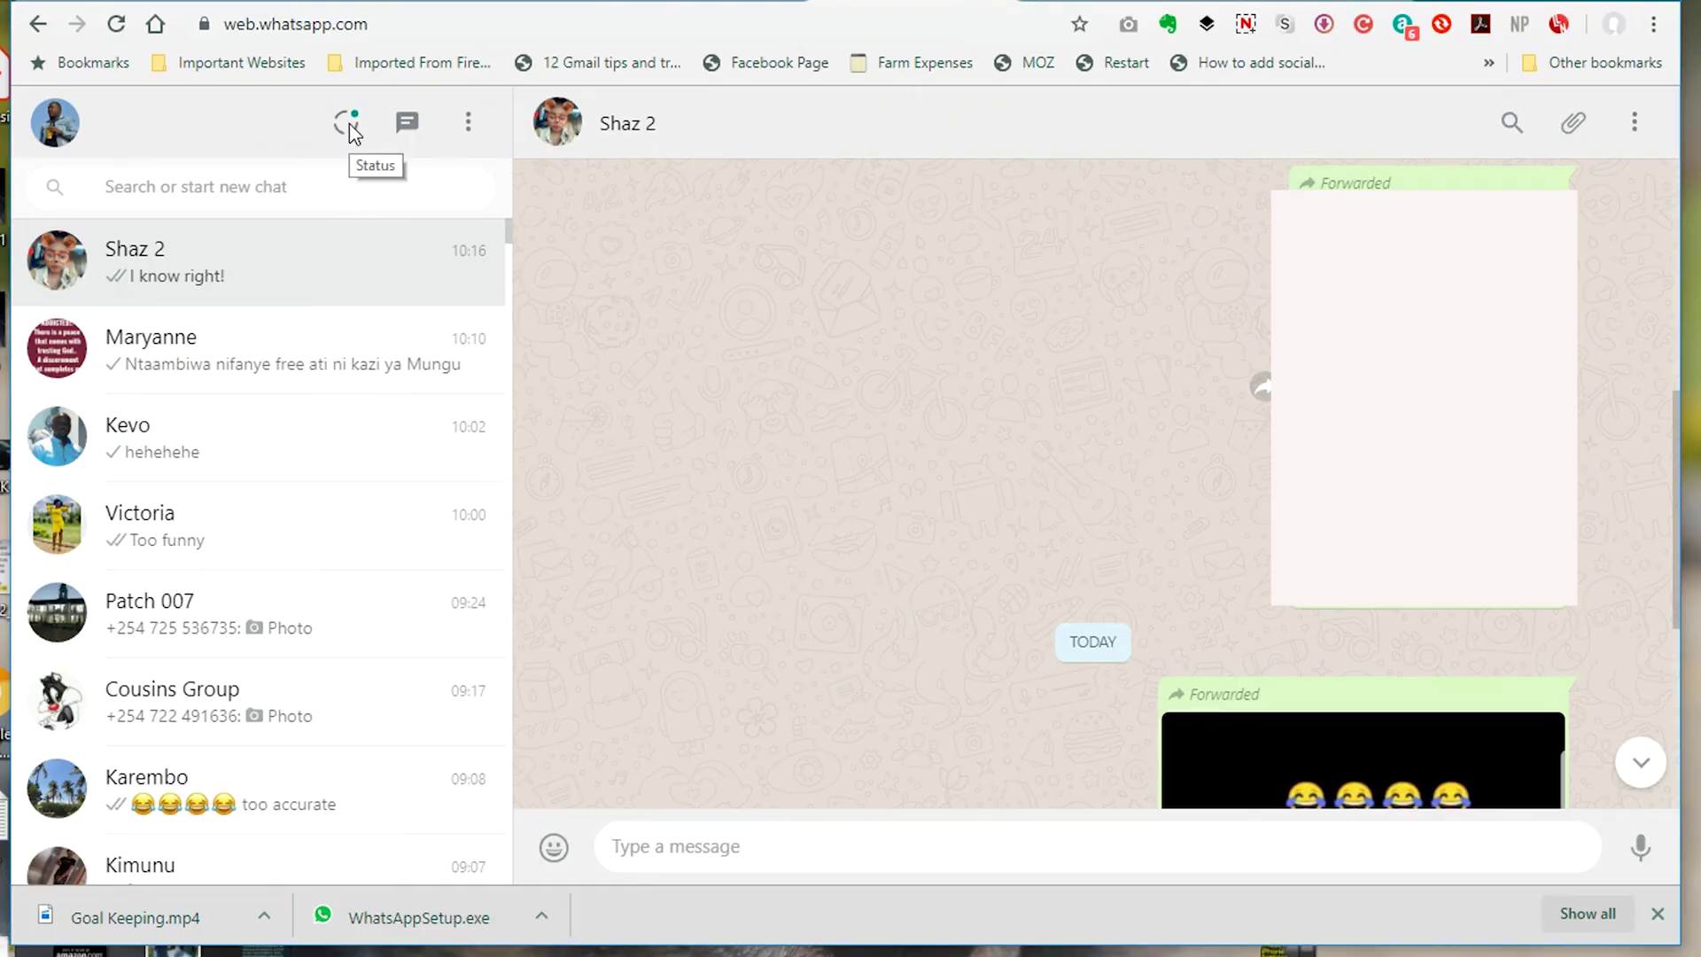
# View the status updates and look through the chat list down to older conversations and back to the newest
pyautogui.click(349, 124)
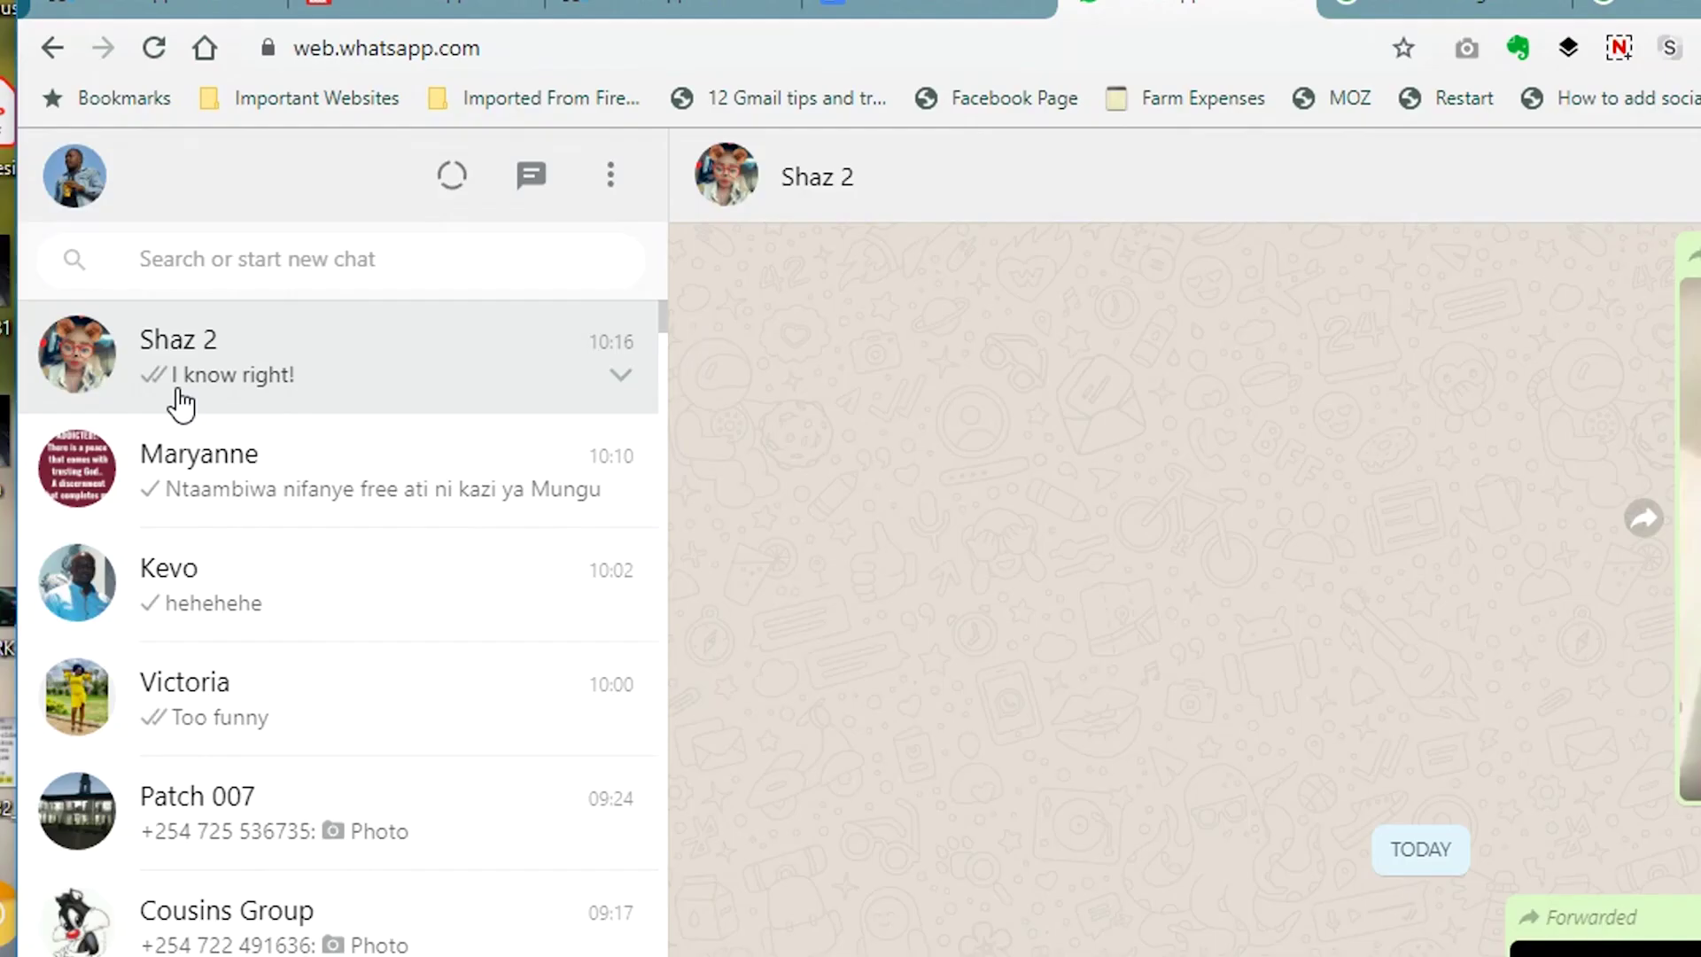
pyautogui.scroll(-3, 192, 341)
pyautogui.scroll(-10, 248, 467)
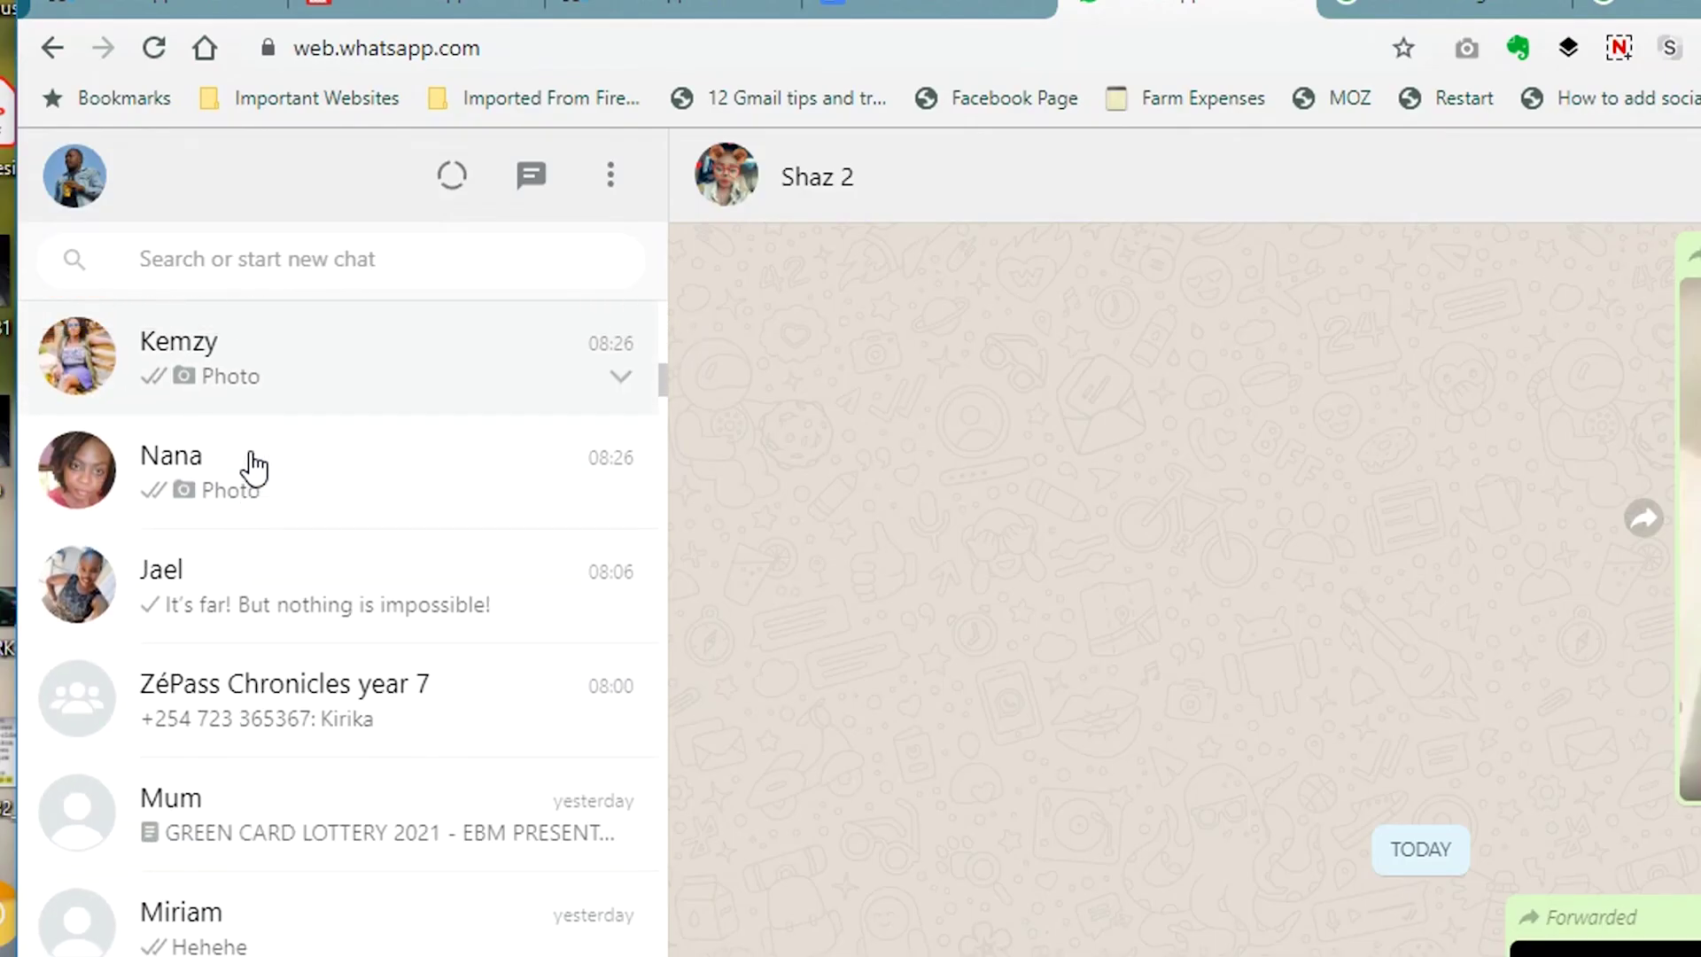
pyautogui.scroll(18, 259, 463)
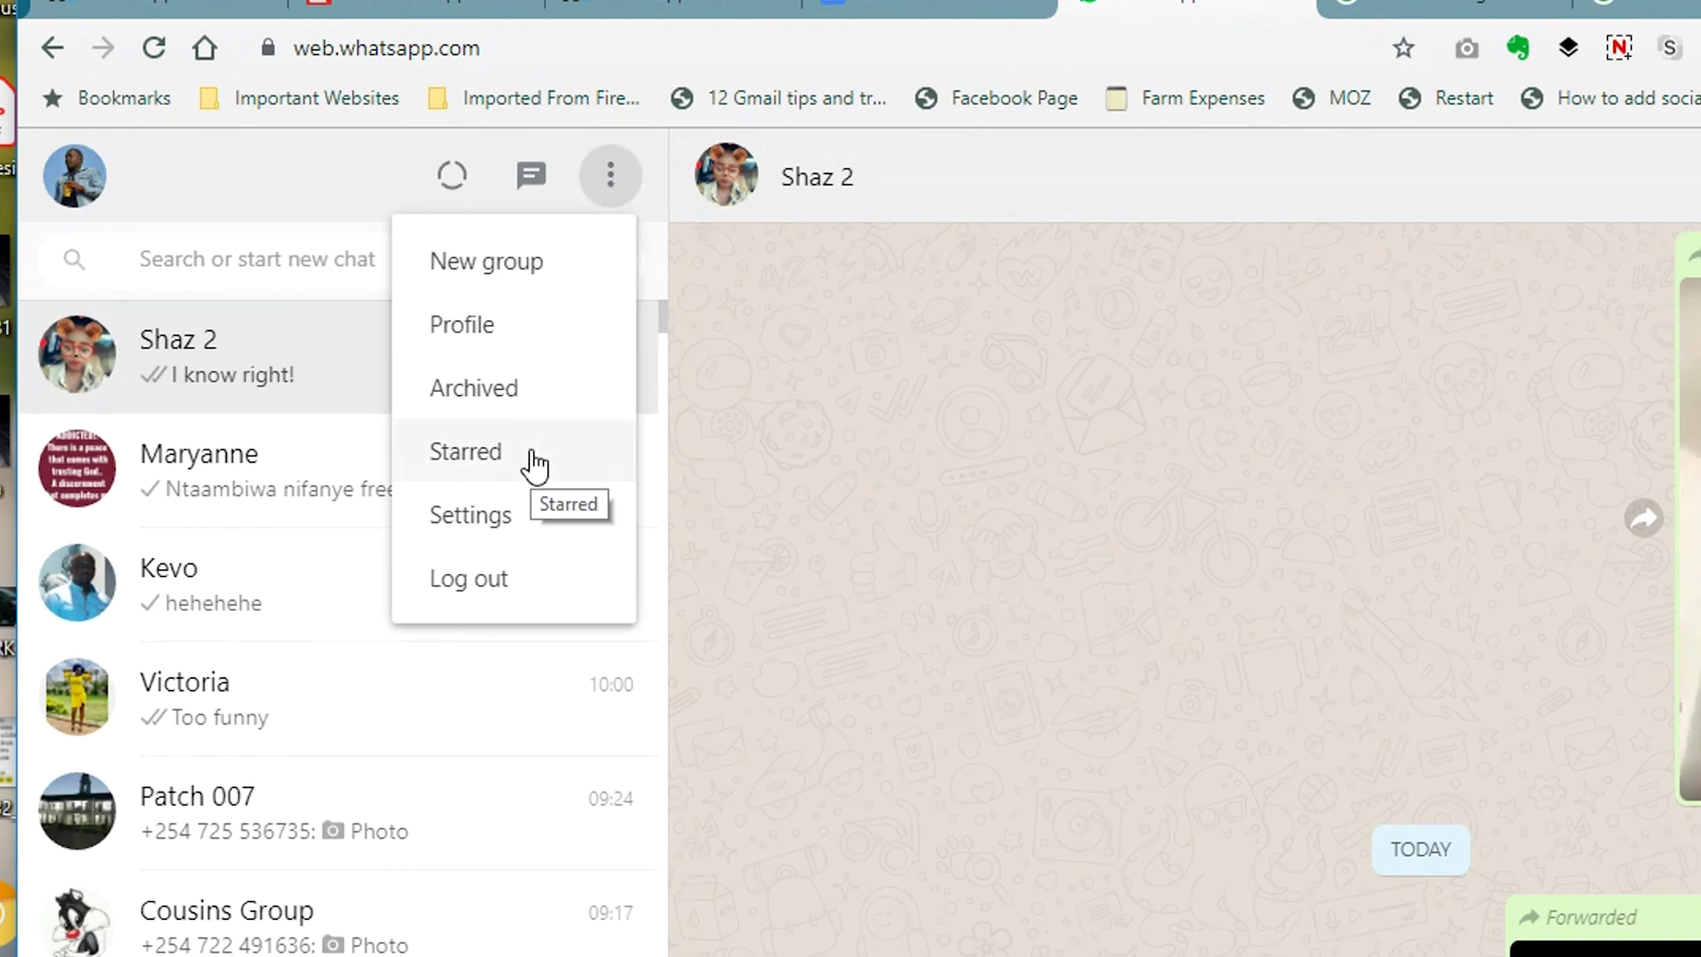
# Open the WhatsApp Web settings to view the available options and return to the chat list
pyautogui.click(521, 518)
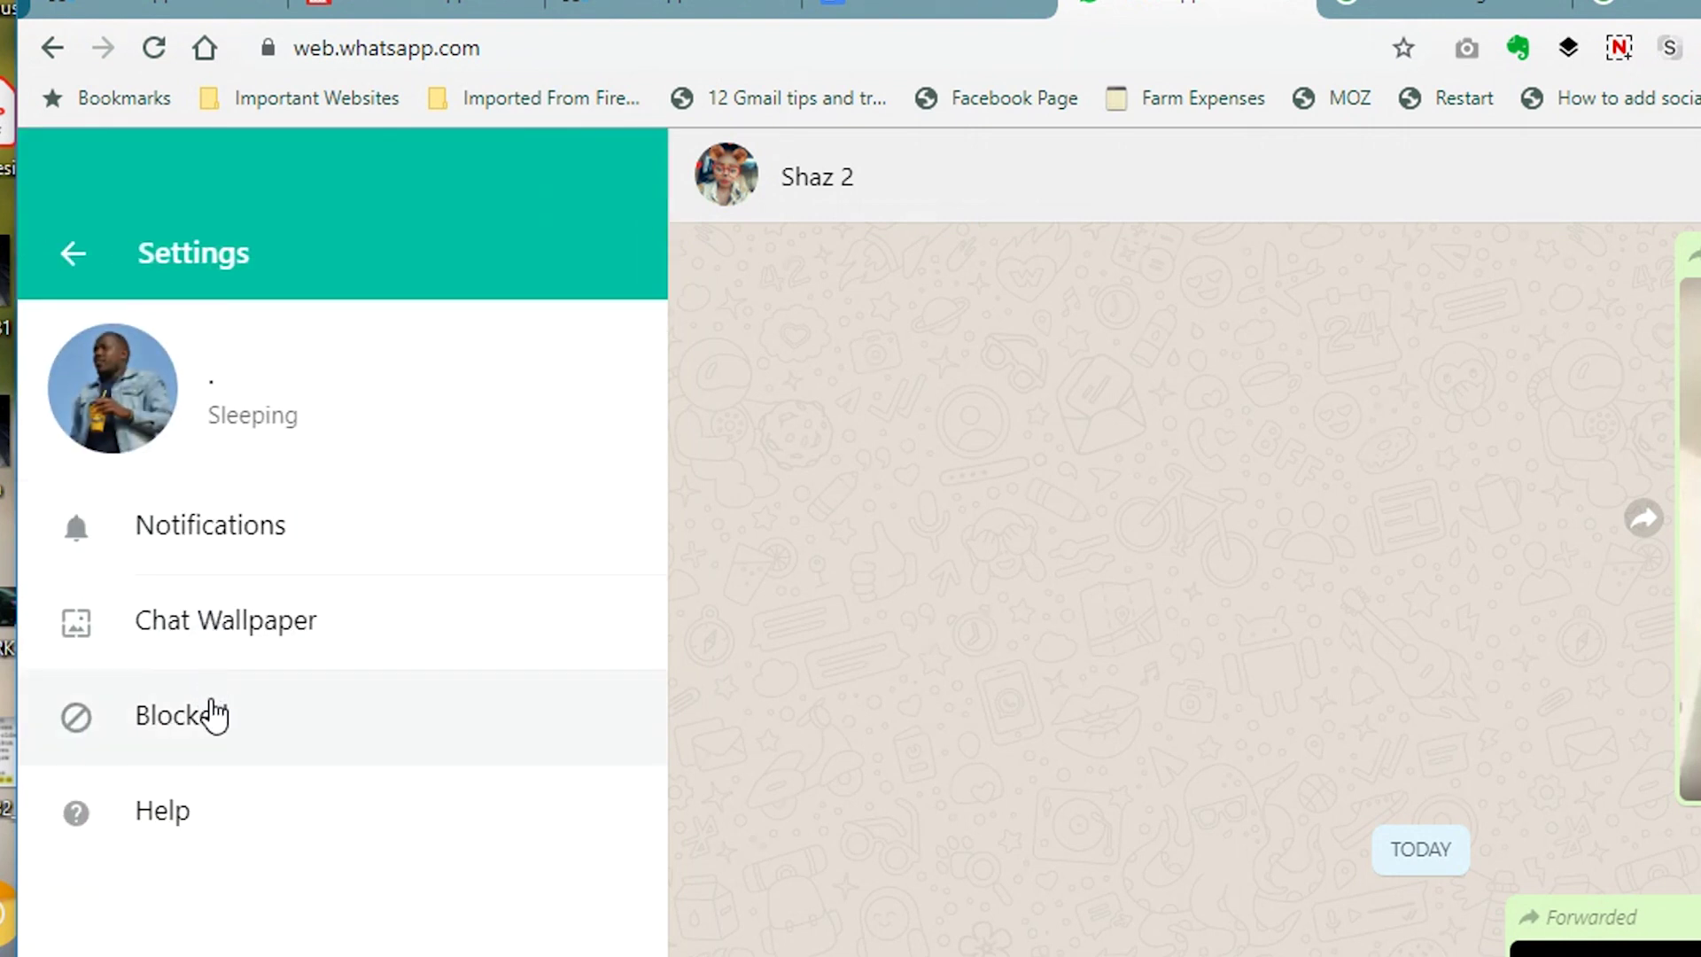
pyautogui.click(65, 259)
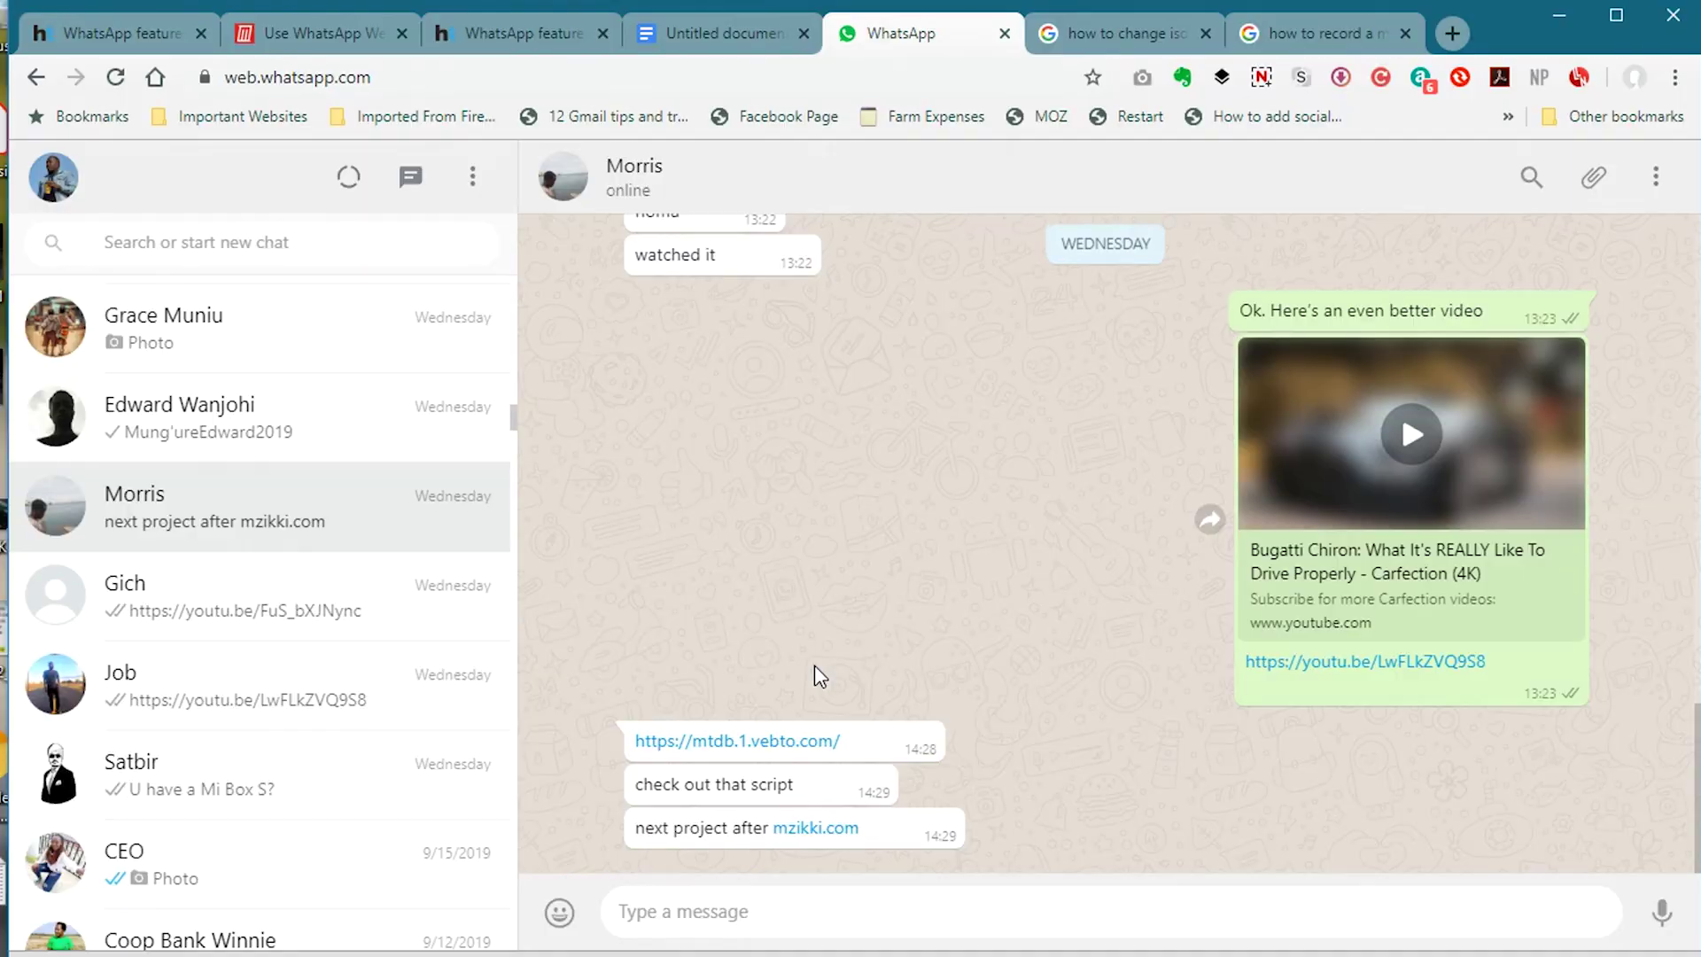
# Play the shared "BUGATTI Chiron breaks through magic 300mph barrier" video inside the chat and browse the conversation while it plays
pyautogui.scroll(6, 815, 666)
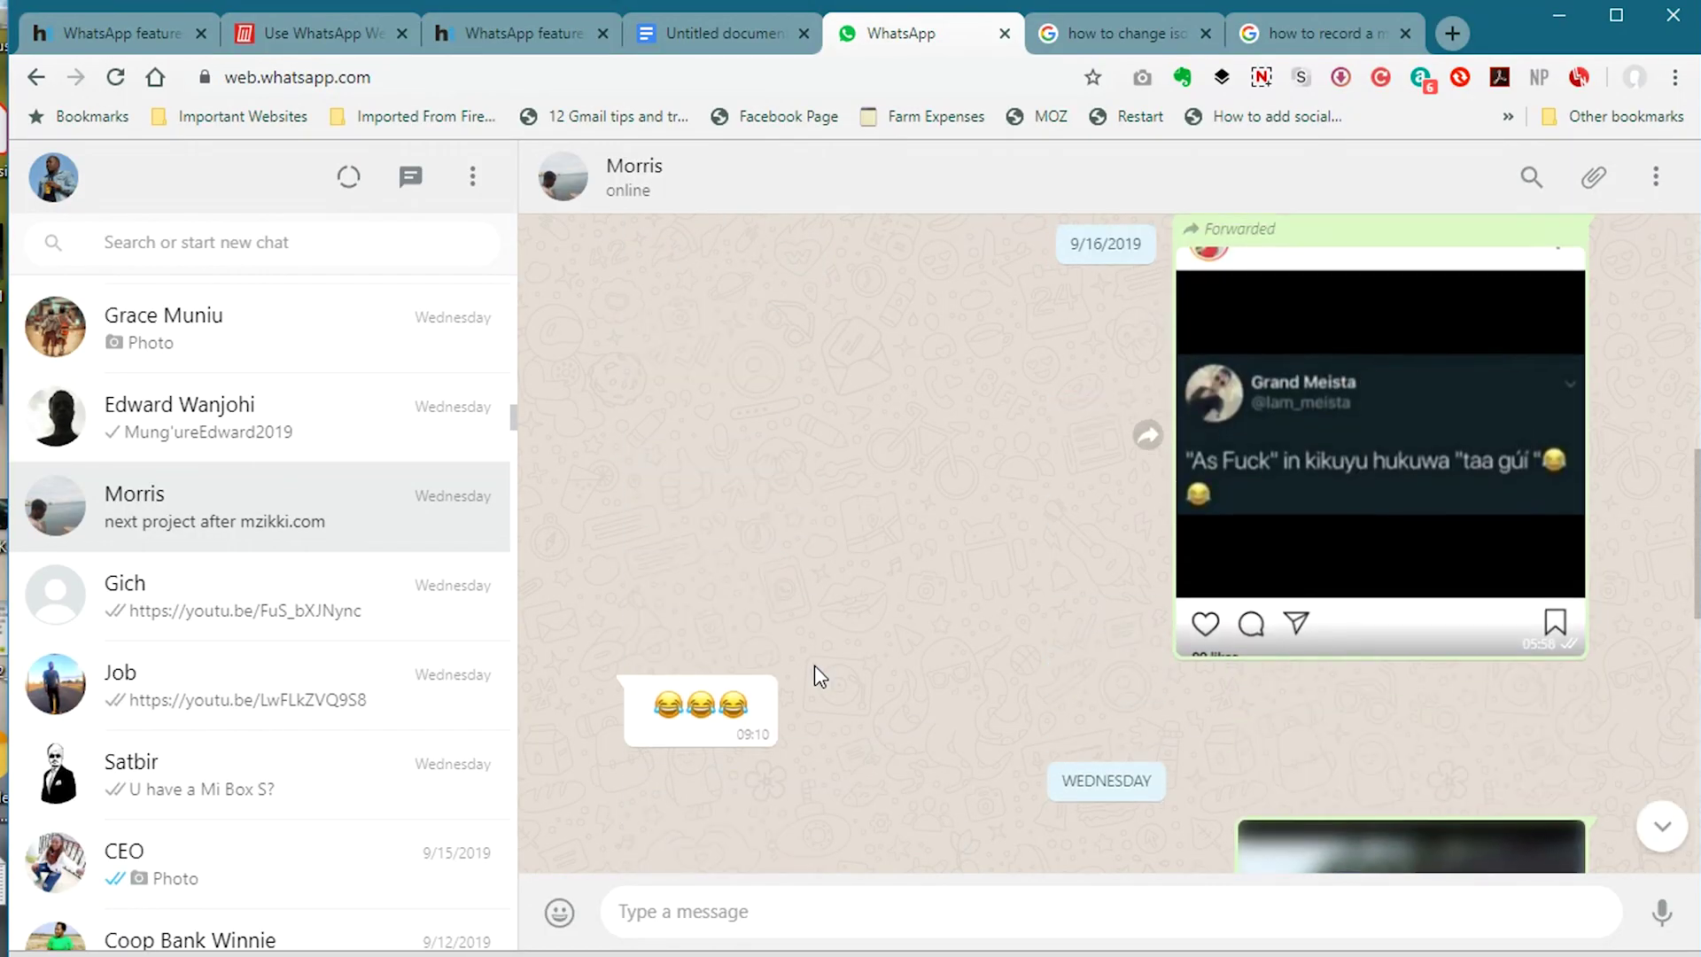
pyautogui.scroll(-1, 815, 676)
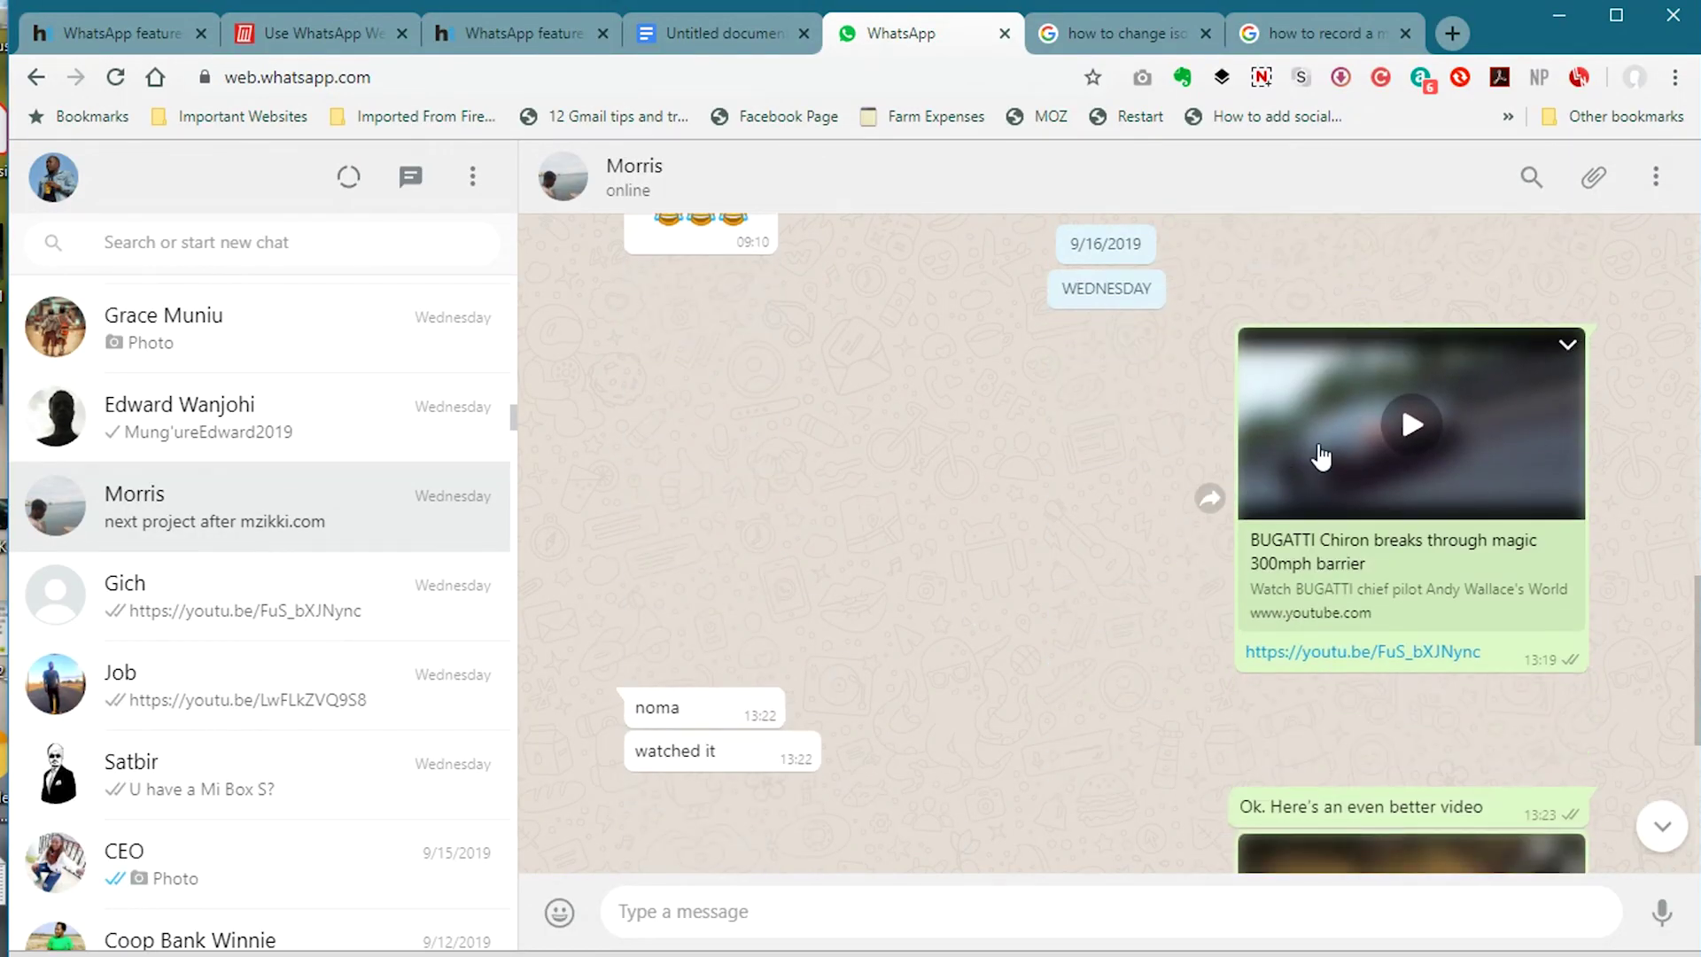
pyautogui.click(1415, 427)
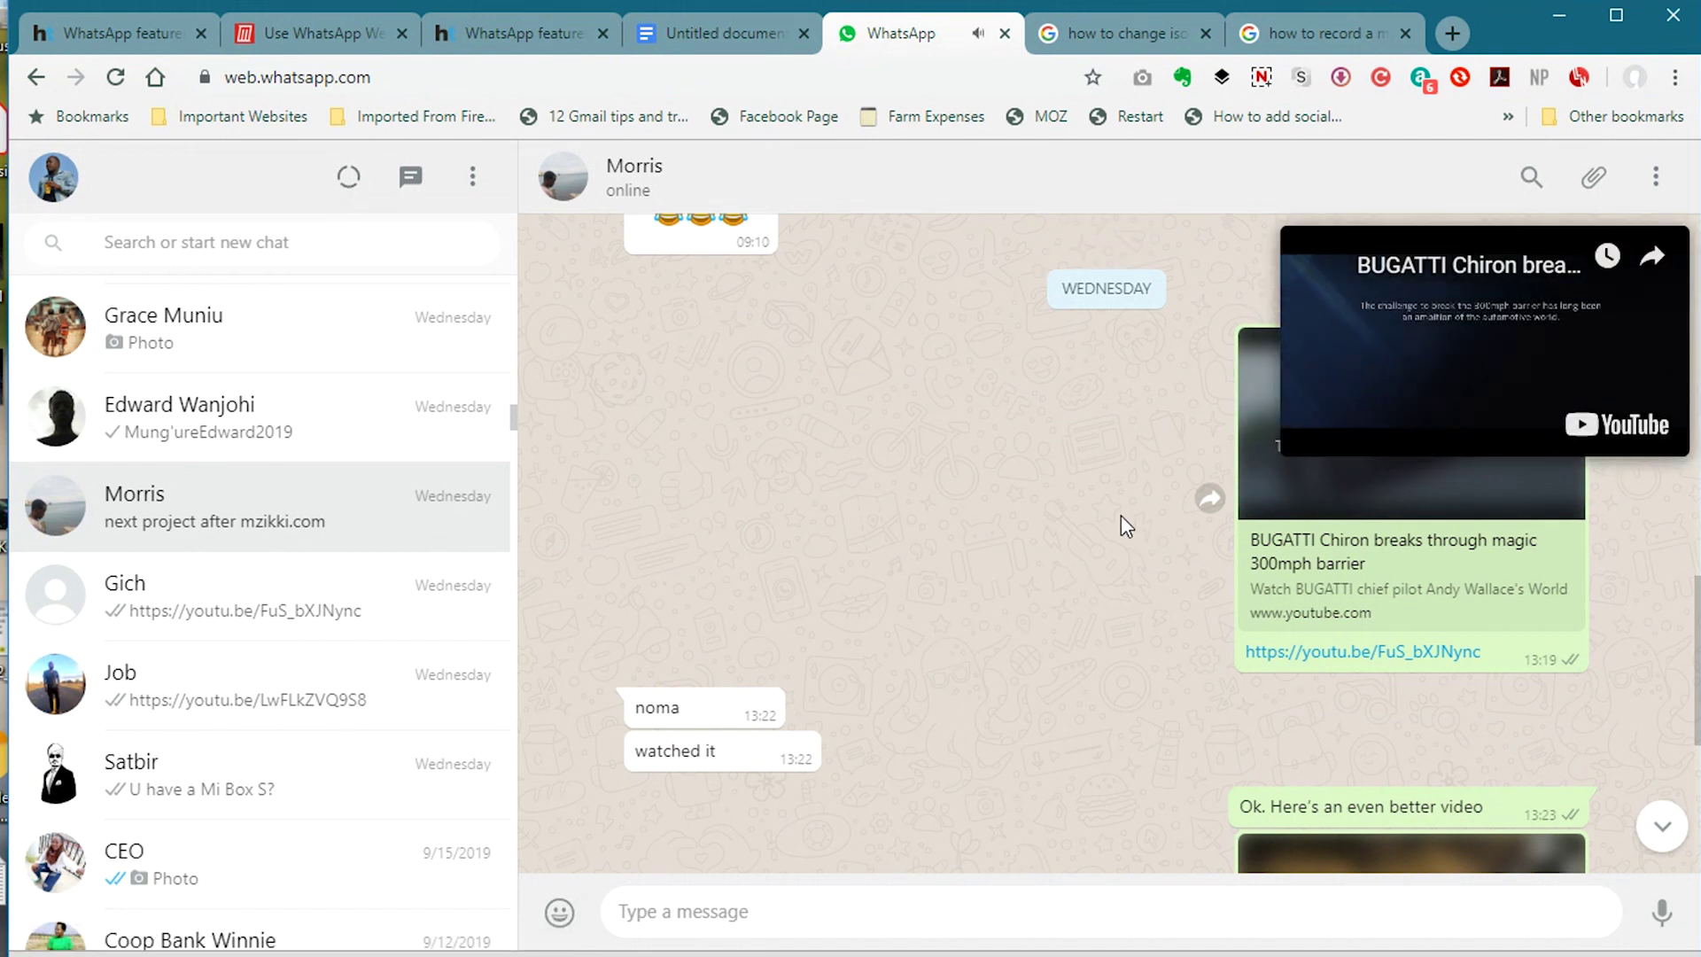
pyautogui.scroll(-2, 954, 719)
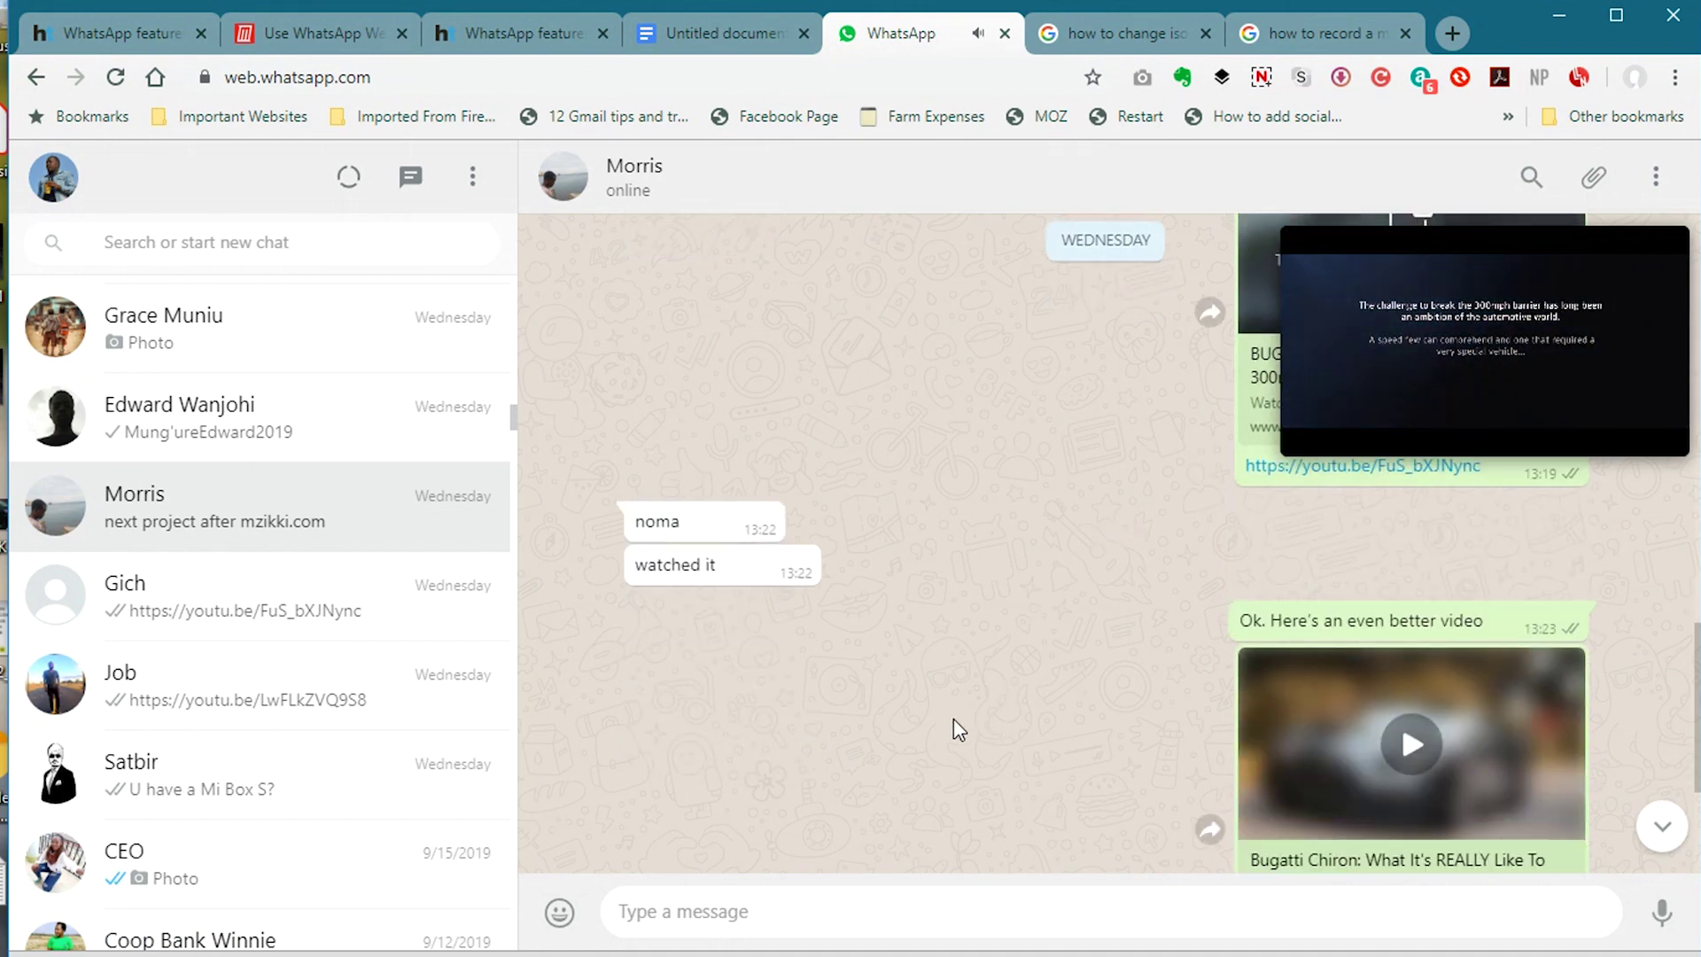
pyautogui.scroll(-2, 953, 719)
pyautogui.scroll(4, 985, 682)
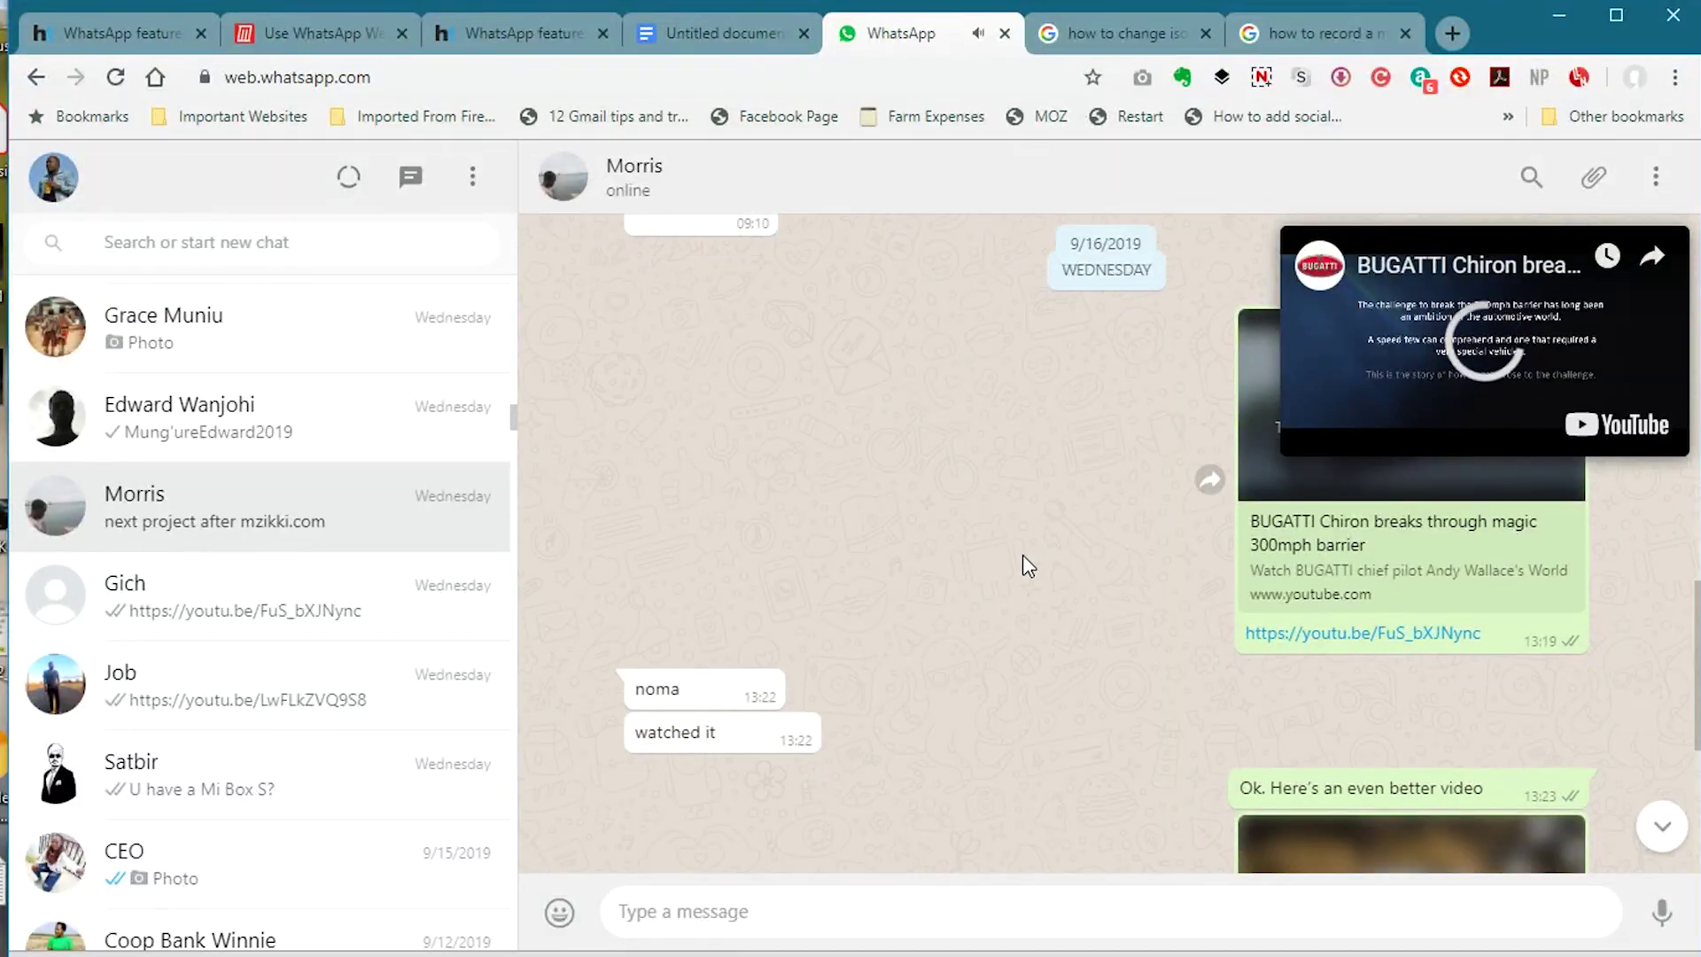
pyautogui.scroll(10, 1022, 555)
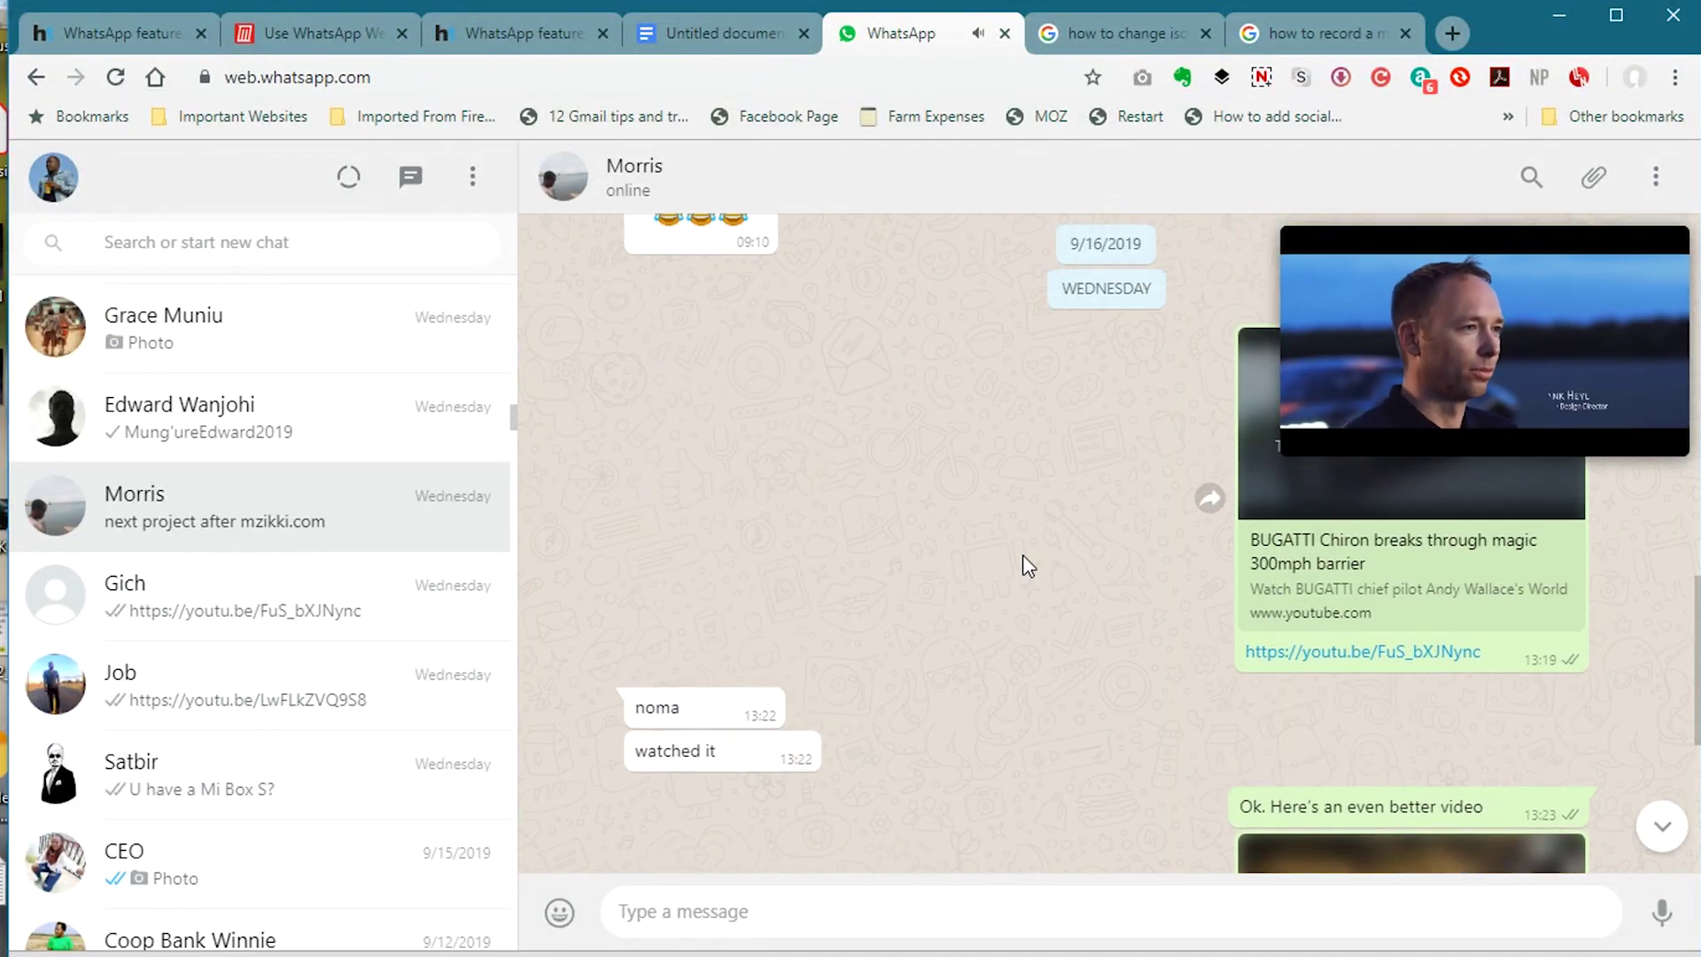
# Return to the newest messages and start writing a message beginning with "This is" while the video plays
pyautogui.scroll(-10, 1022, 555)
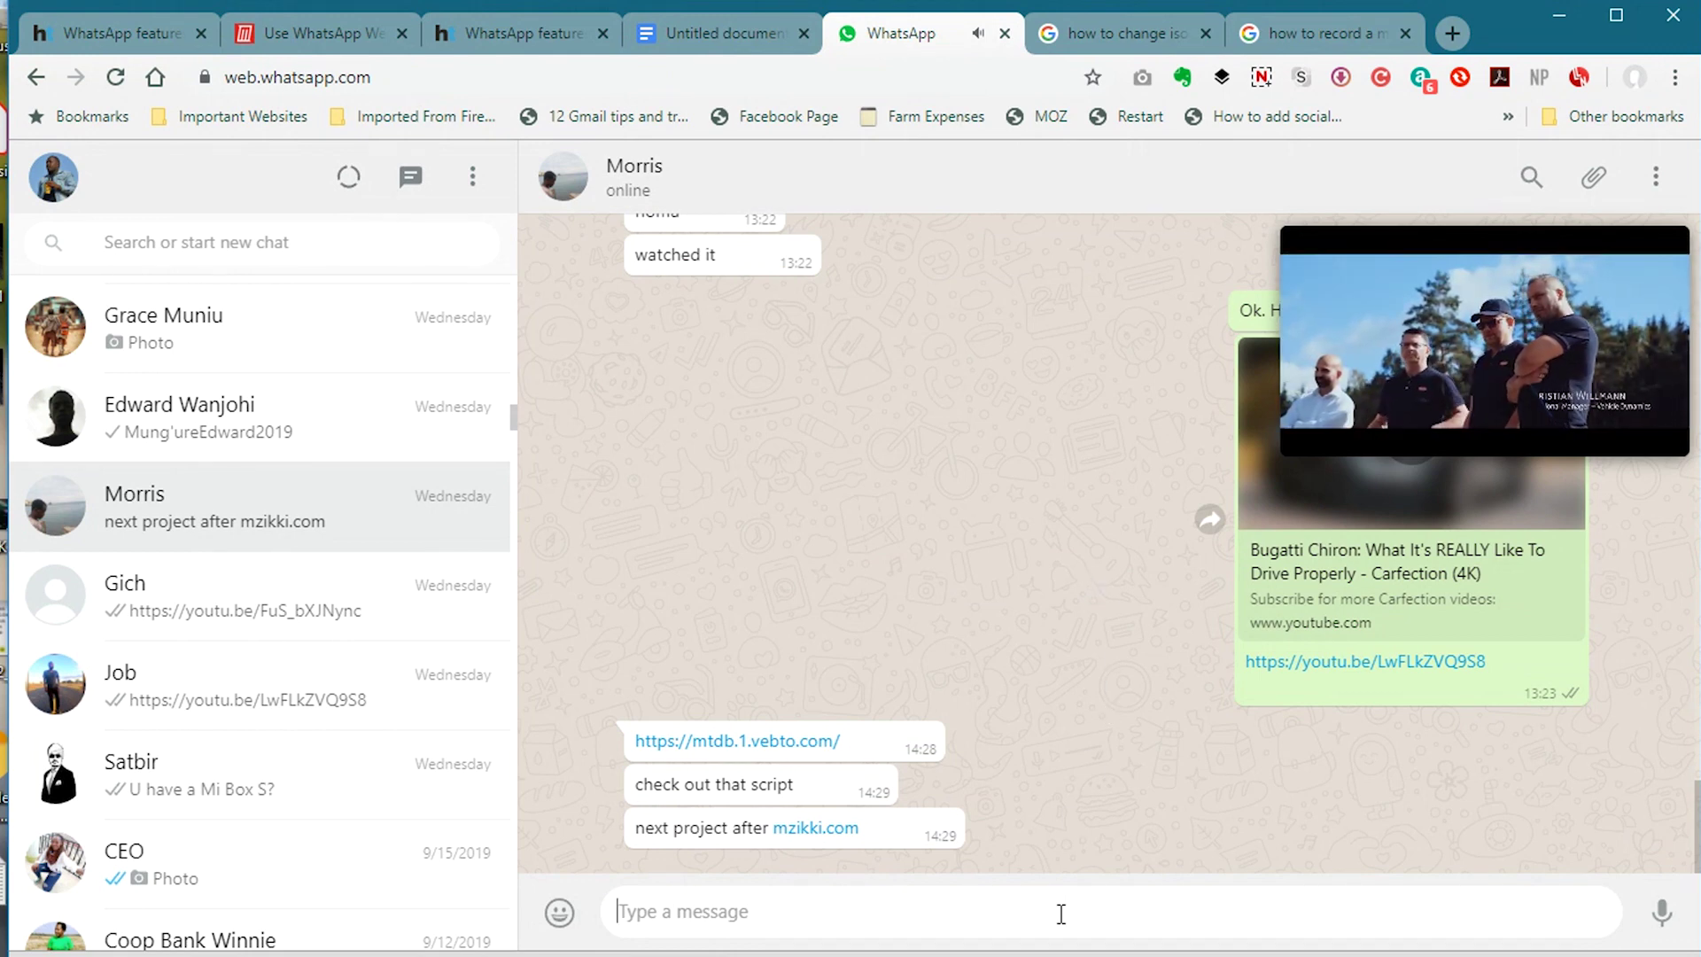
pyautogui.write('This is')
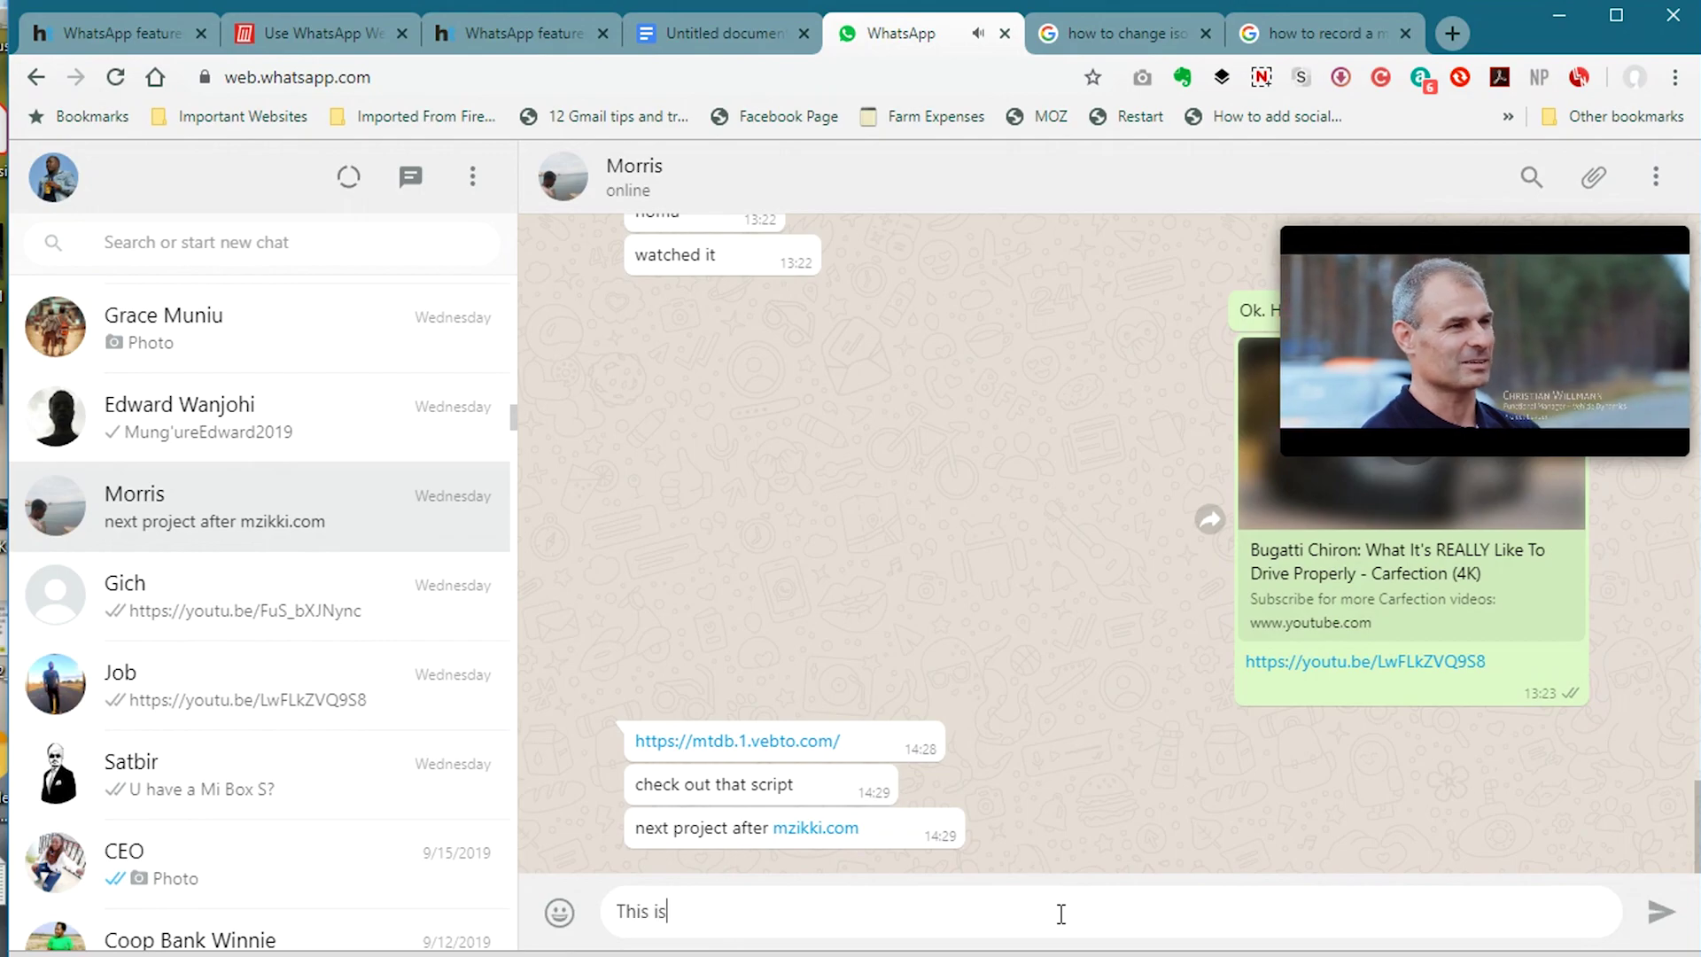